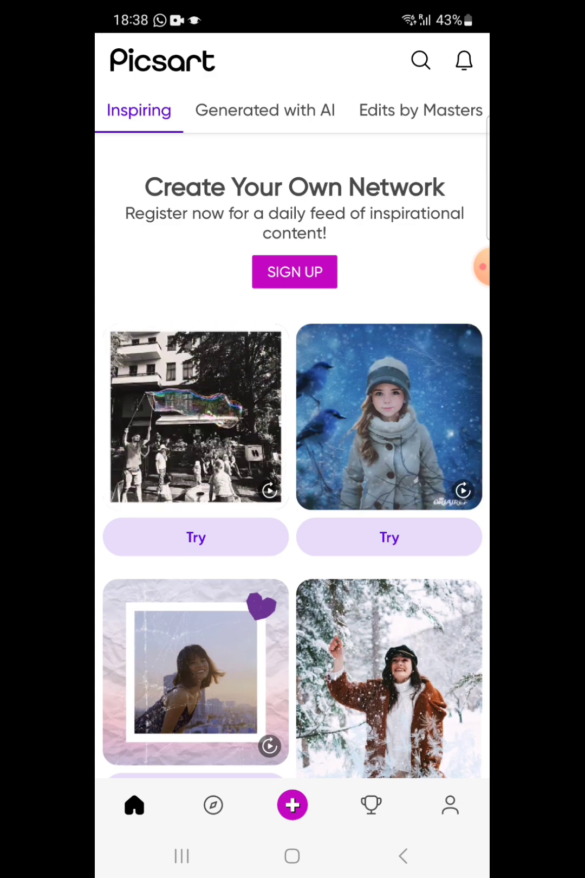
Start a new edit with the purple-shirt cut-out photo from Recent
left_click(292, 804)
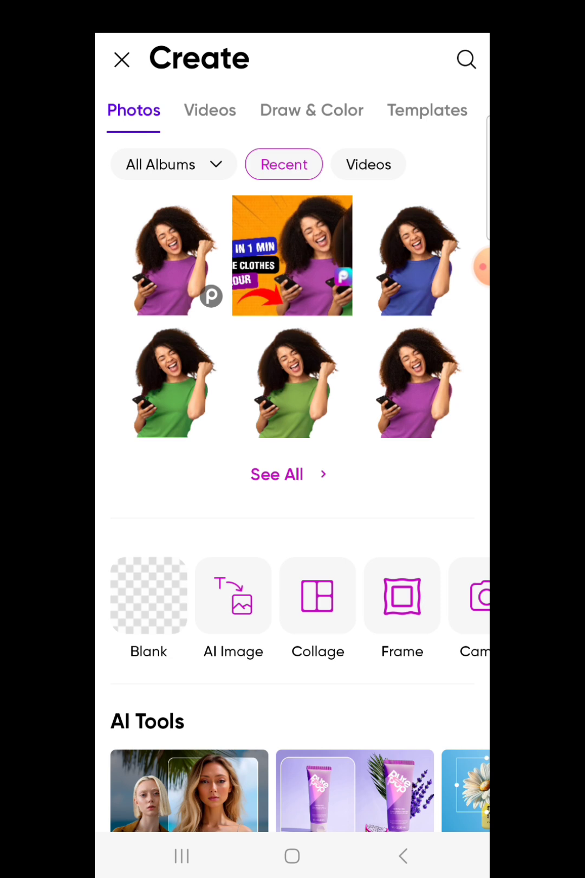
left_click(175, 255)
left_click(479, 267)
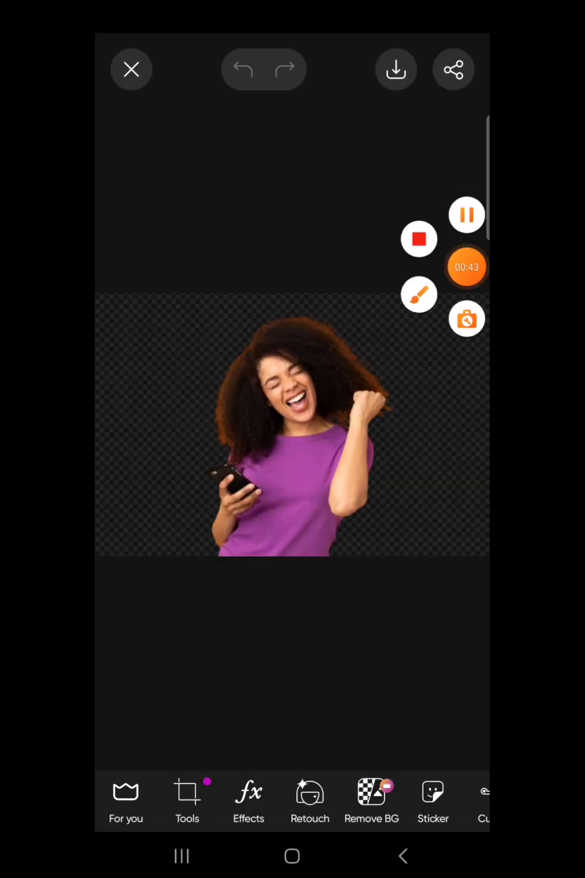
left_click(418, 295)
Bring up the Effects colour options for the purple-shirt photo
left_click_drag(394, 686, 394, 608)
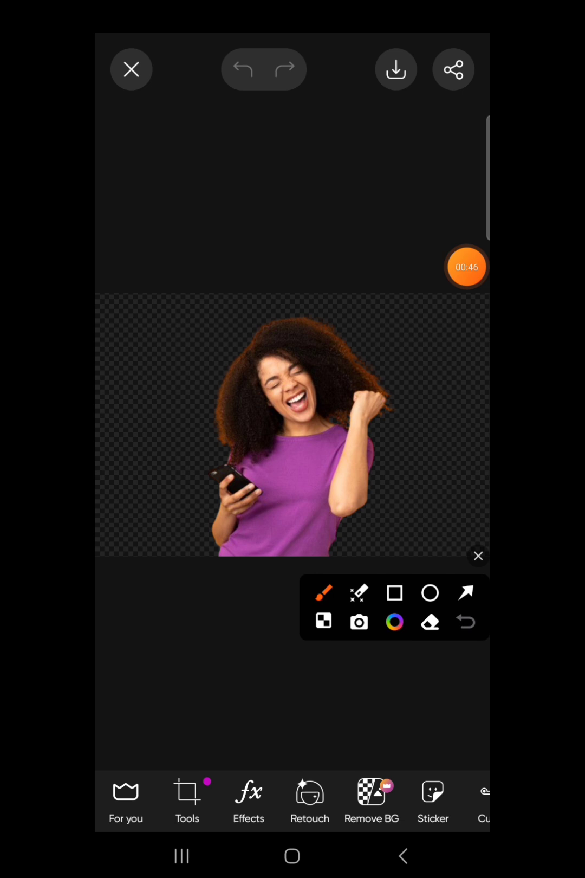
left_click_drag(274, 758, 301, 761)
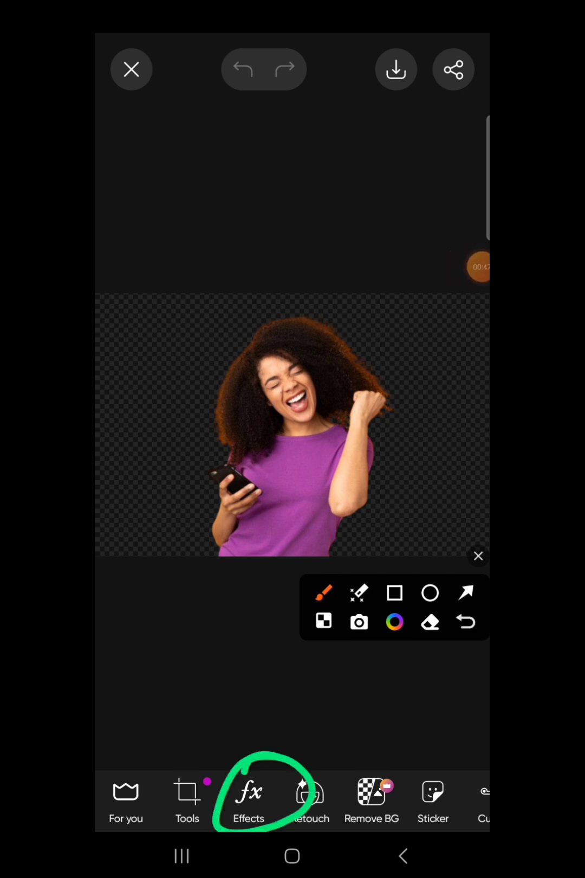
left_click(479, 556)
left_click(249, 799)
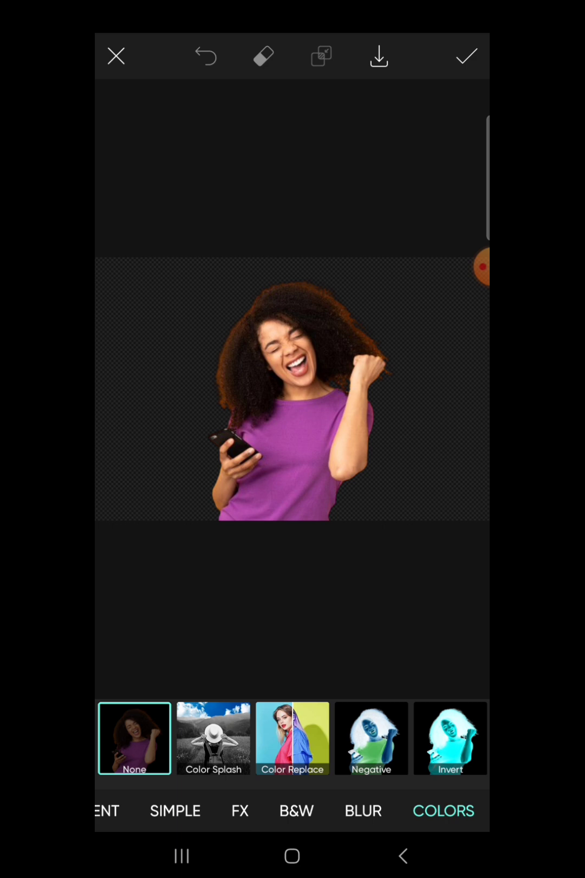
scroll(274, 811, "left", 2)
Browse the effect categories and apply the Color Replace effect
left_click(140, 810)
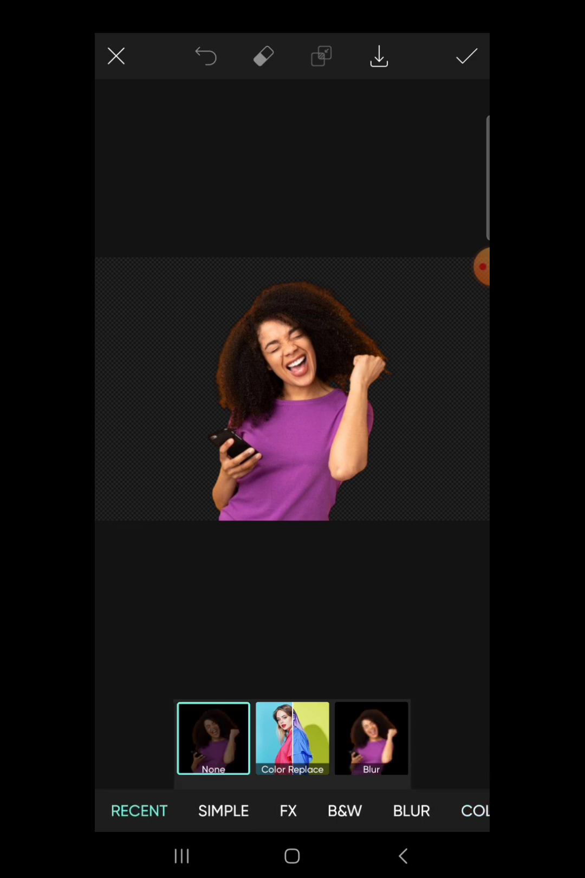
scroll(292, 811, "right", 3)
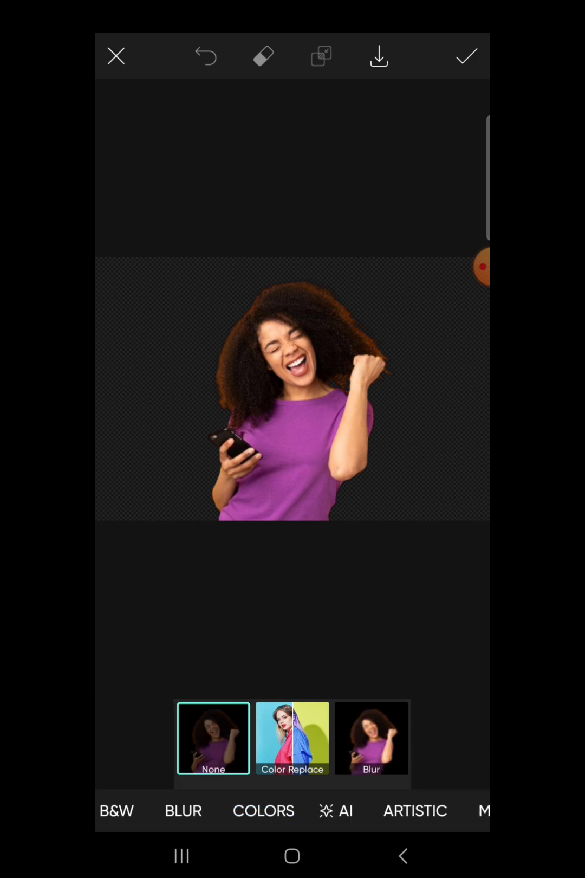
left_click(264, 810)
left_click(482, 267)
left_click(411, 299)
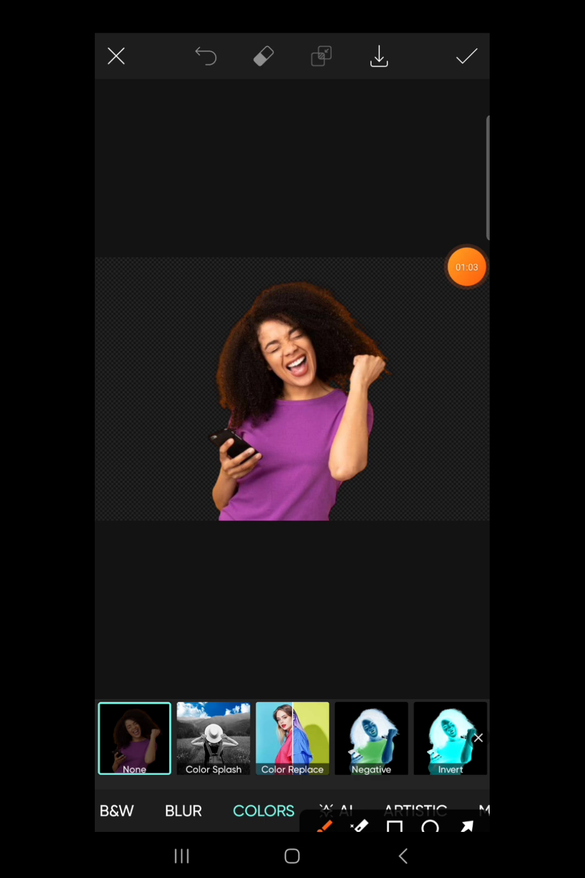
left_click_drag(302, 796, 315, 826)
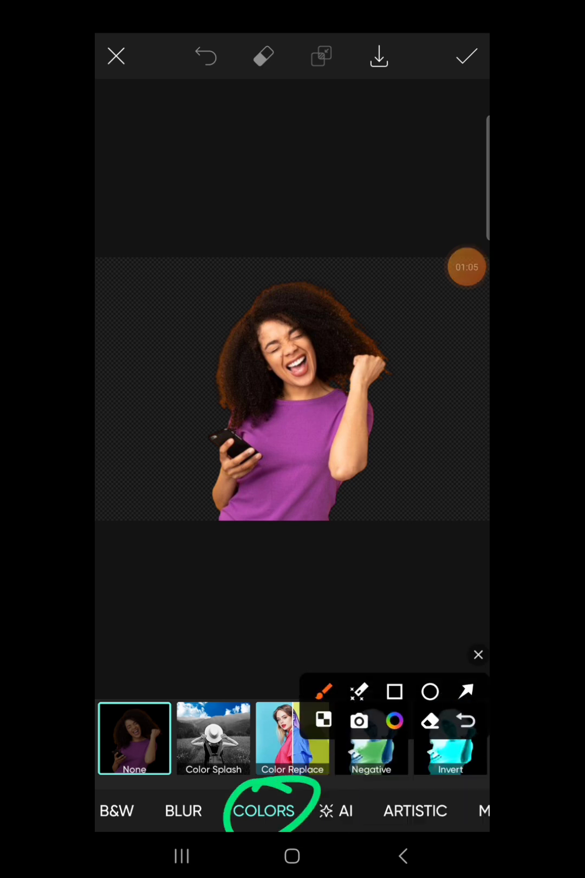
left_click(479, 674)
left_click(293, 739)
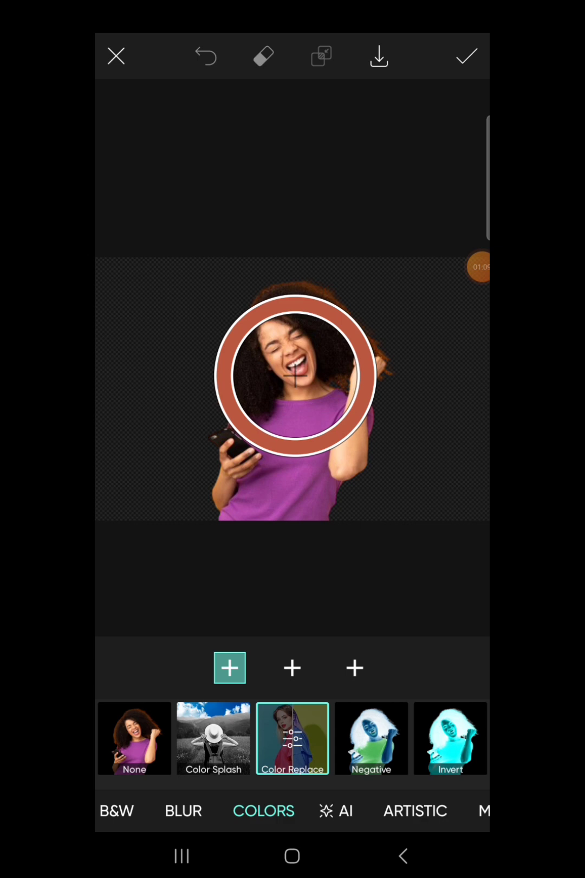
Sample the shirt's purple as the colour to replace
mouse_move(293, 391)
left_mouse_down()
mouse_move(345, 361)
mouse_move(300, 447)
left_mouse_up()
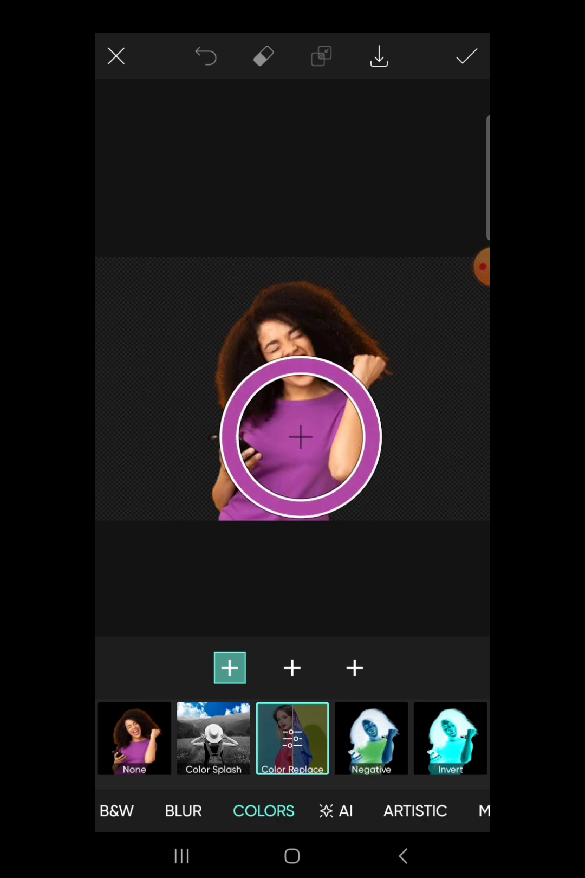
left_click(300, 447)
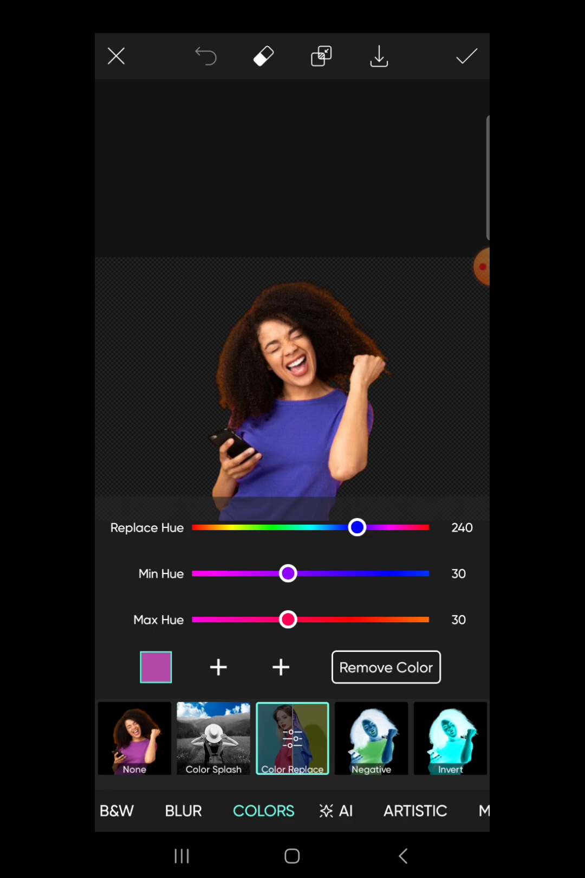
left_click(480, 268)
left_click(413, 298)
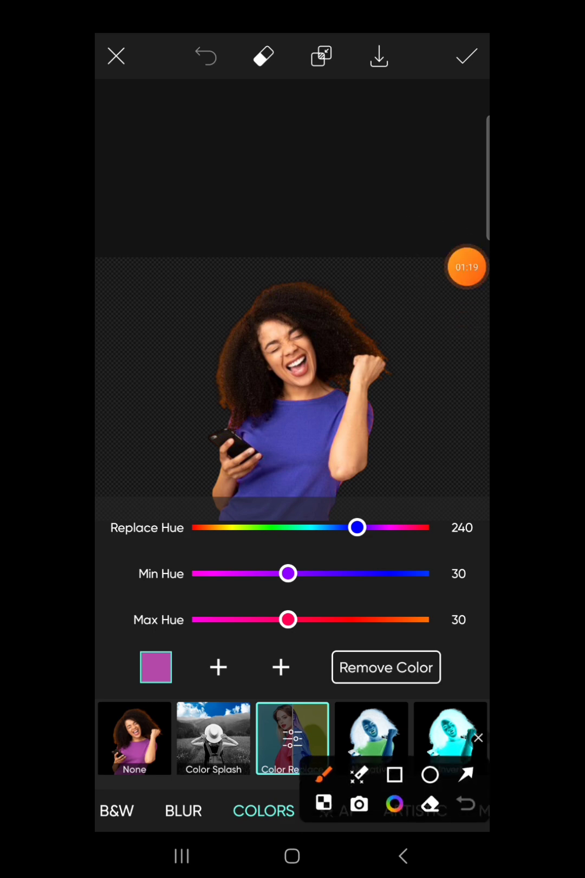
left_click(479, 738)
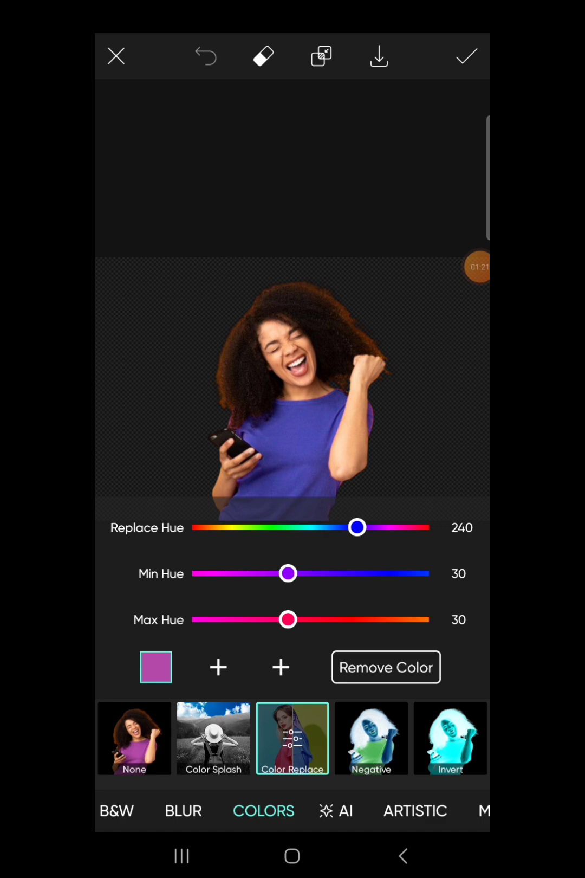
left_click(479, 268)
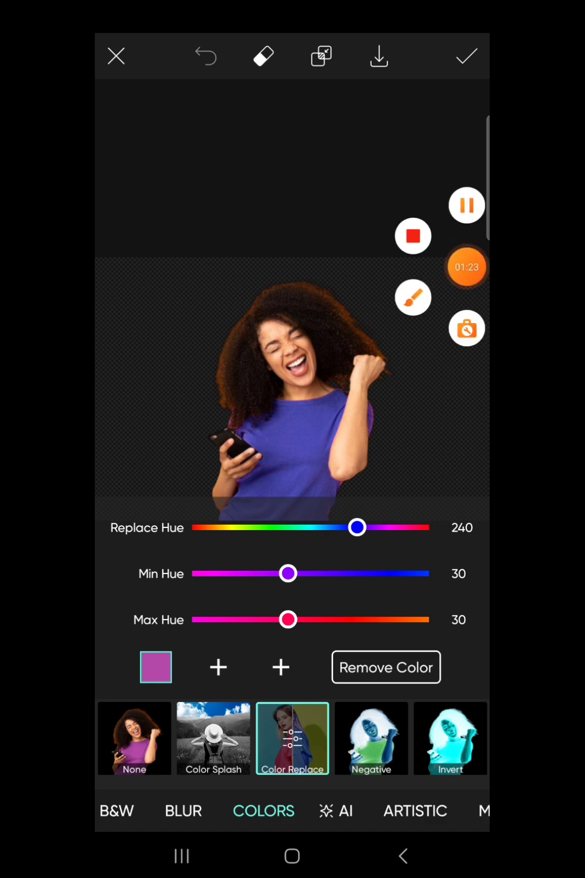
left_click(414, 298)
left_click(466, 774)
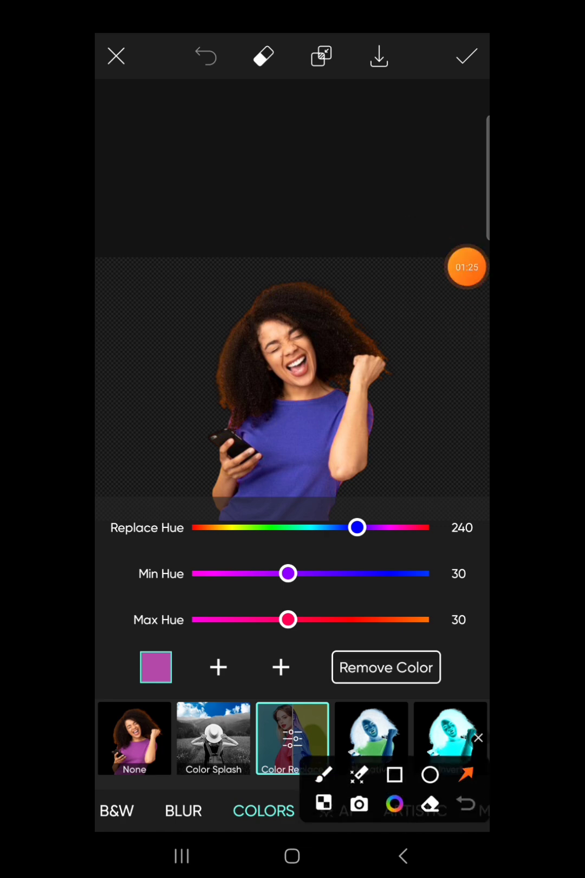
left_click_drag(117, 556, 288, 535)
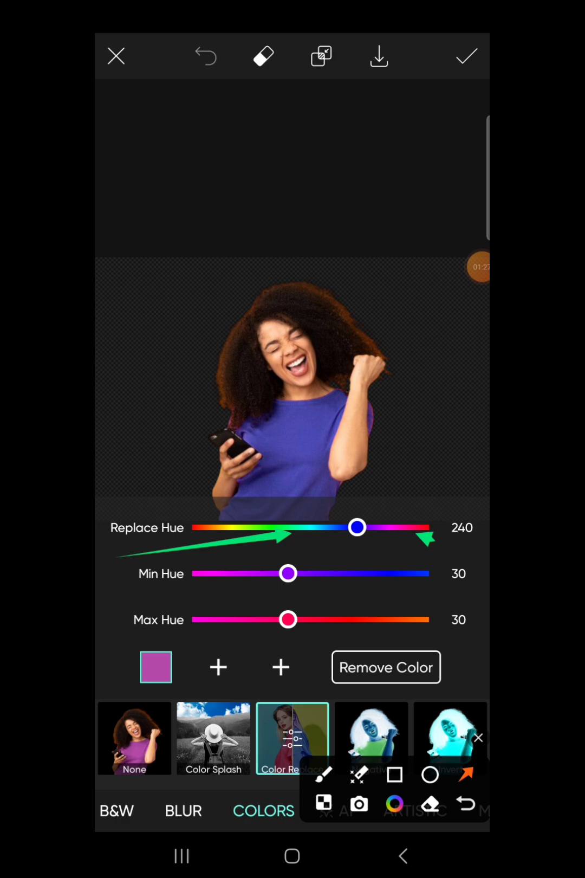
mouse_move(433, 541)
left_mouse_down()
mouse_move(357, 528)
mouse_move(327, 545)
mouse_move(391, 527)
left_mouse_up()
left_click(477, 739)
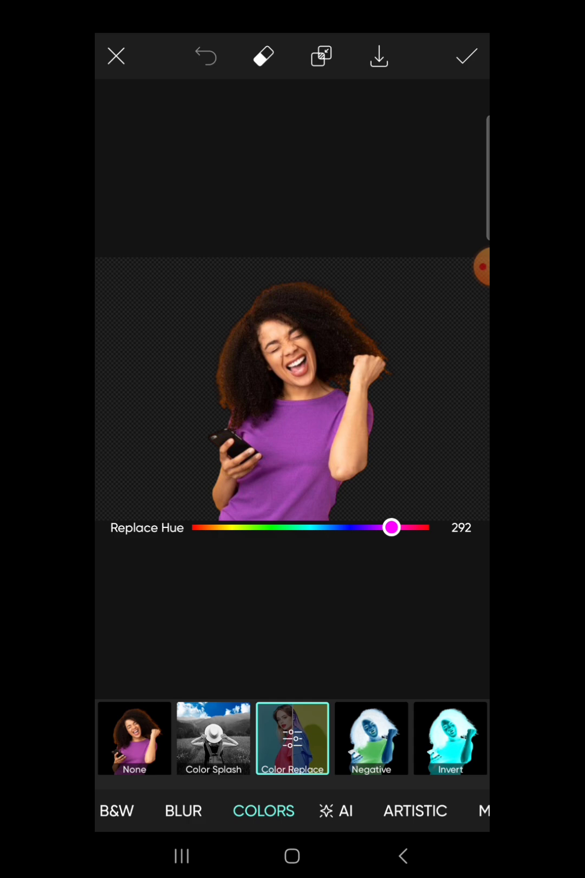
Set Replace Hue to 117 for a green shirt and apply it
left_click_drag(391, 528, 435, 527)
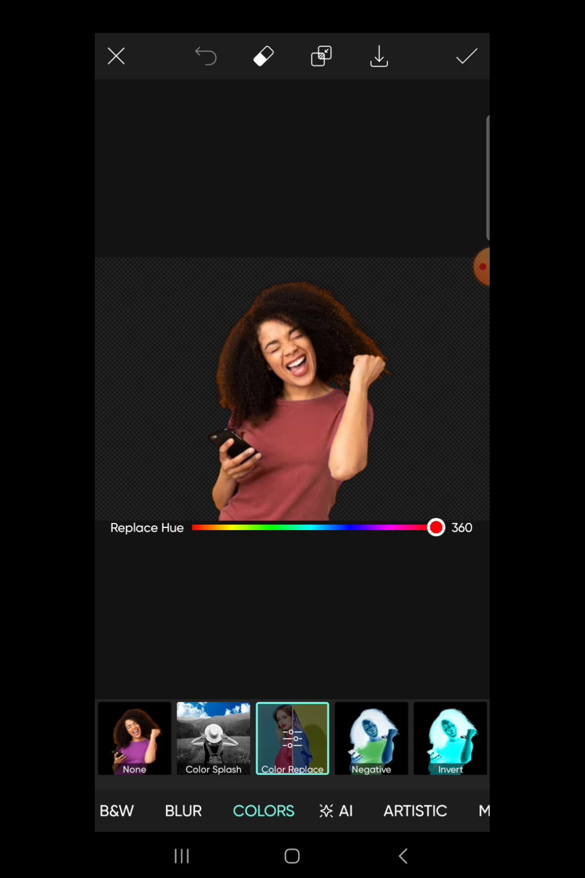
left_click_drag(435, 528, 275, 527)
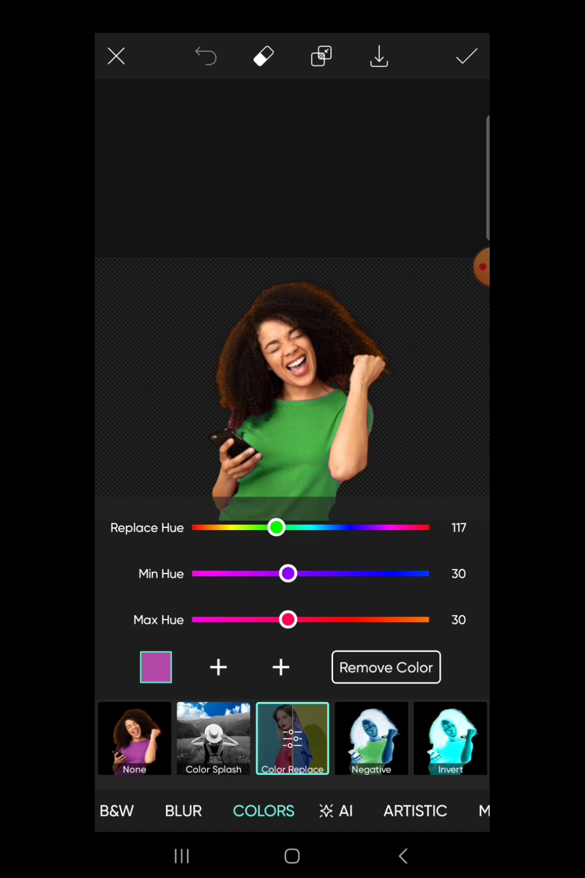
left_click(479, 268)
left_click(411, 298)
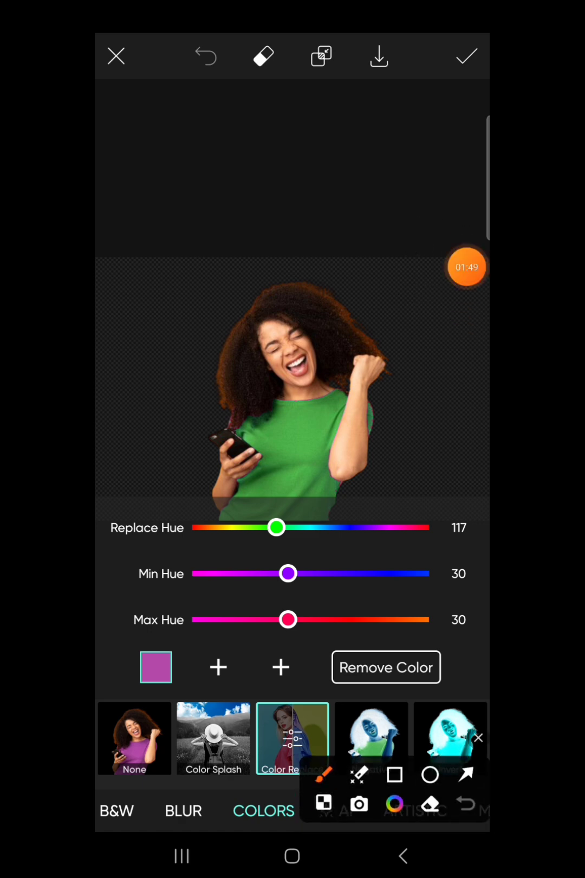
left_click(467, 775)
left_click_drag(147, 312, 455, 65)
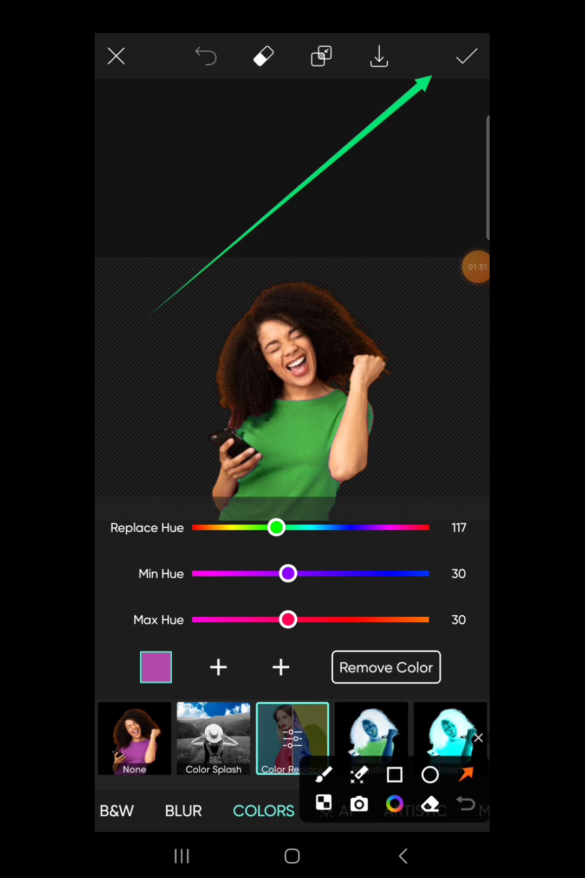
left_click(477, 737)
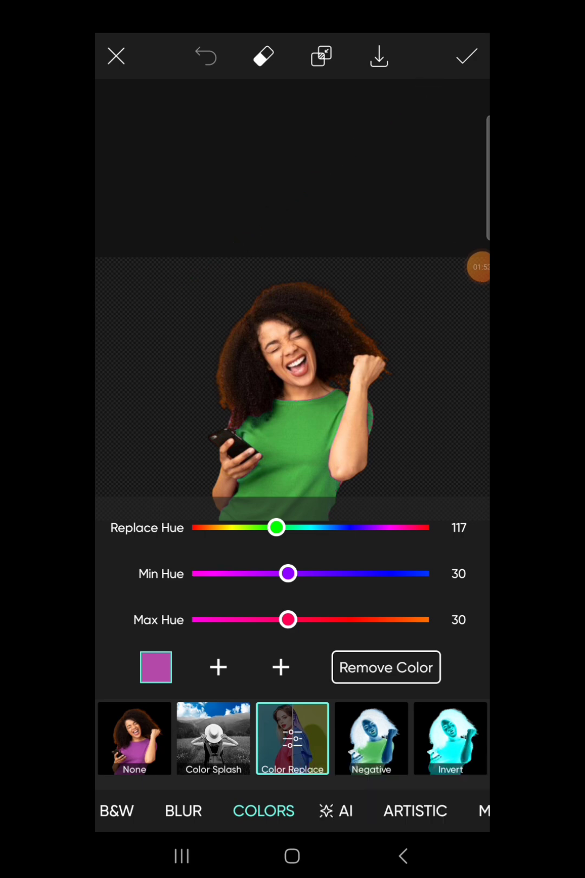
Download the green-shirt image to the gallery and close the More Options sheet
left_click(466, 56)
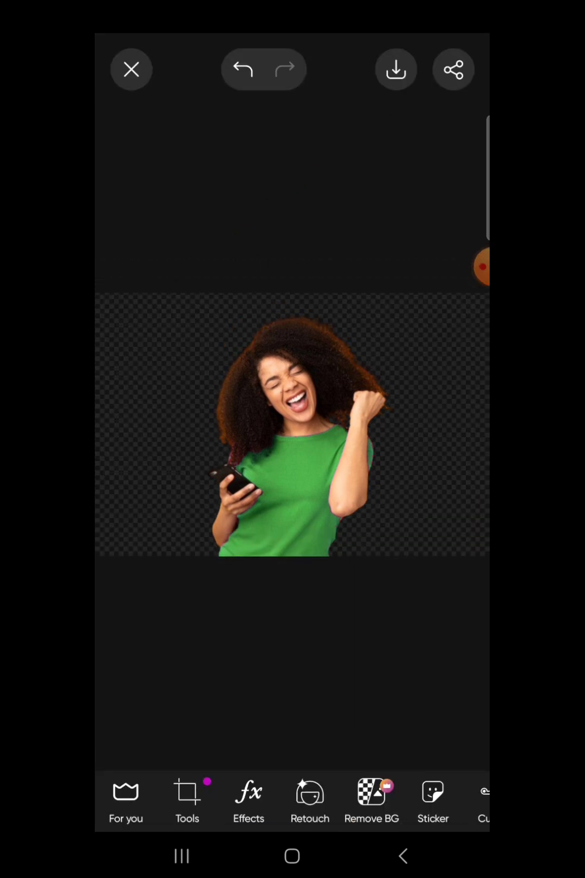
left_click(395, 69)
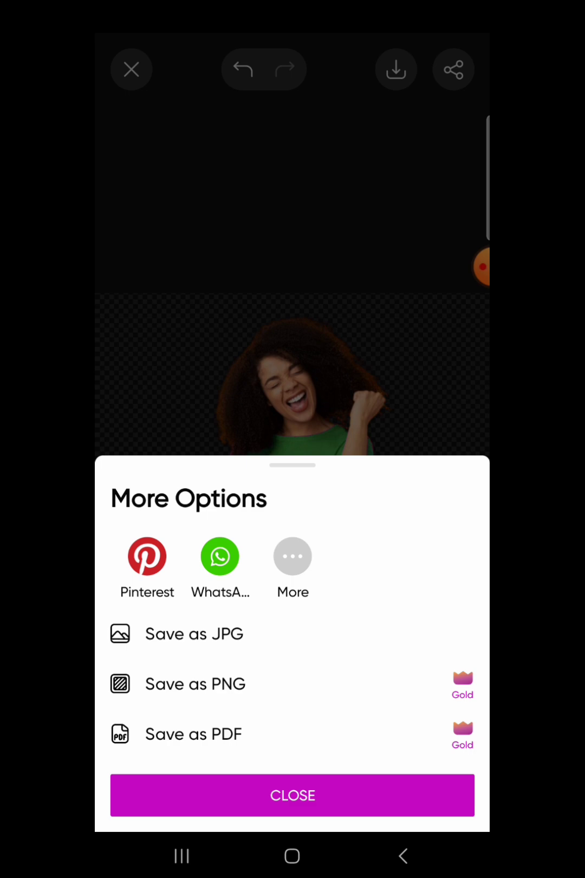
left_click(293, 795)
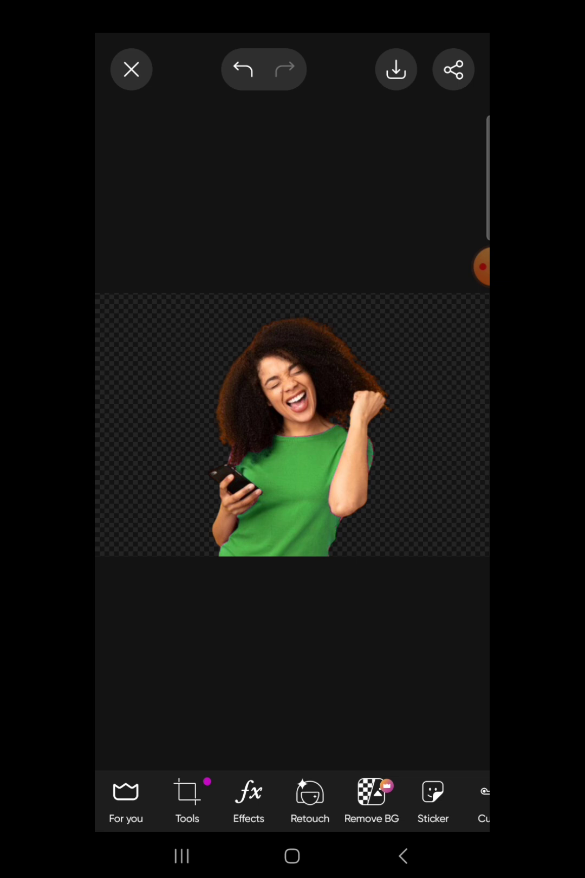
Apply Color Replace and try purple and teal replacement hues on the shirt
left_click(249, 798)
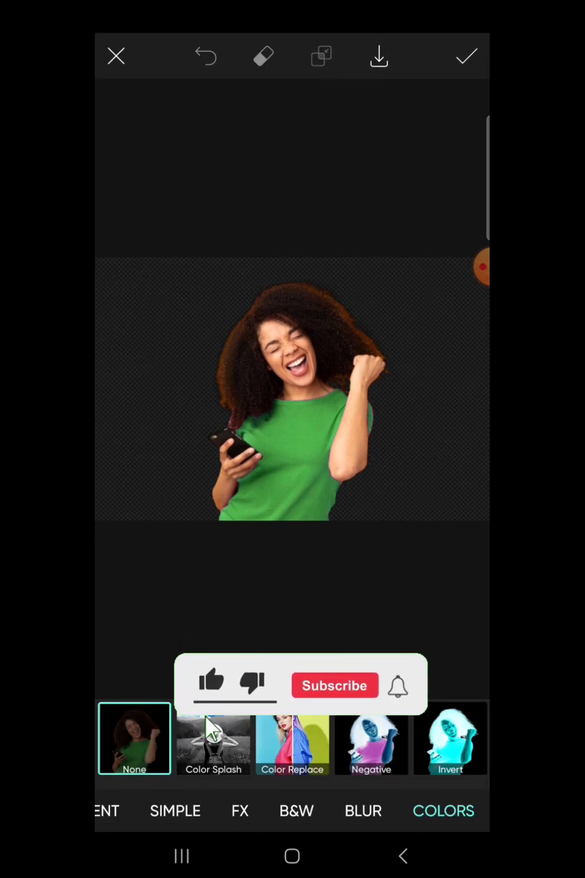
left_click(294, 739)
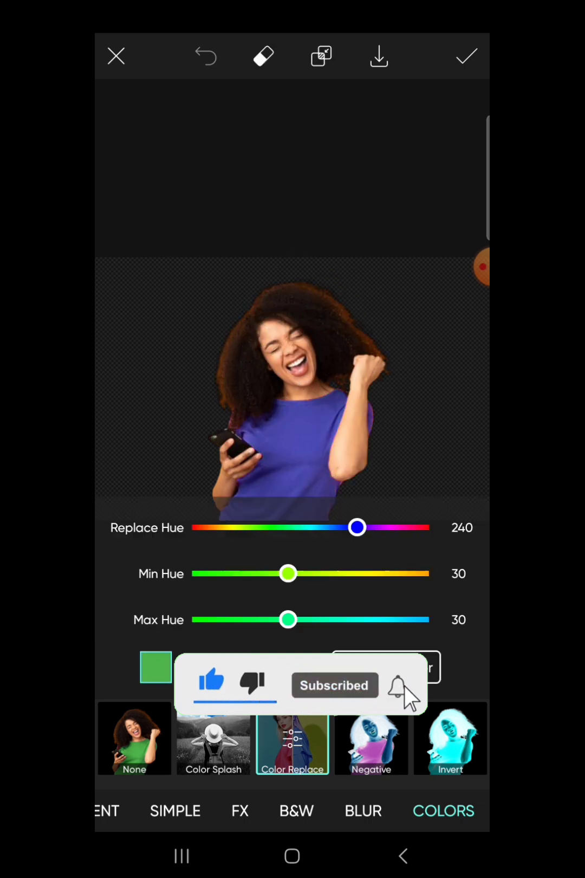
mouse_move(357, 528)
left_mouse_down()
mouse_move(383, 527)
mouse_move(210, 527)
mouse_move(232, 528)
left_mouse_up()
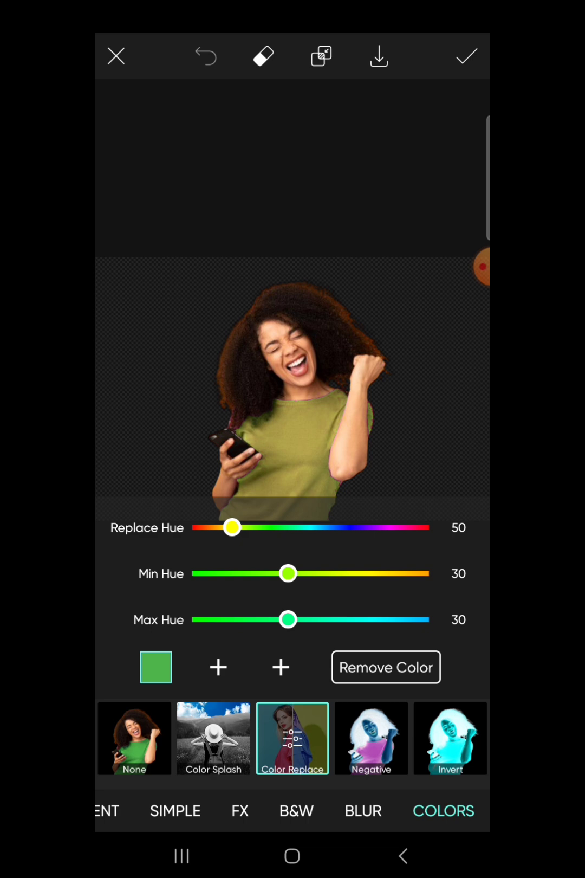
left_click_drag(232, 528, 347, 527)
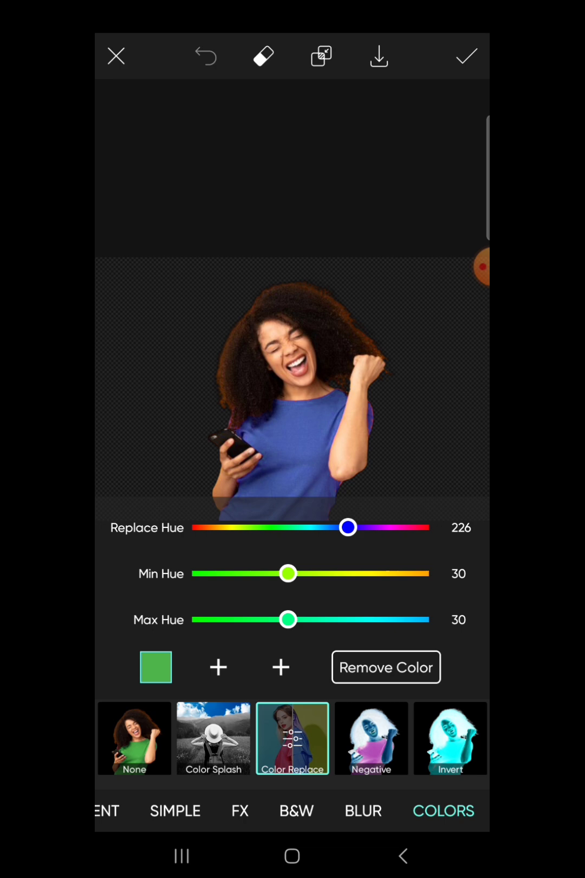
scroll(293, 583, "up", 3)
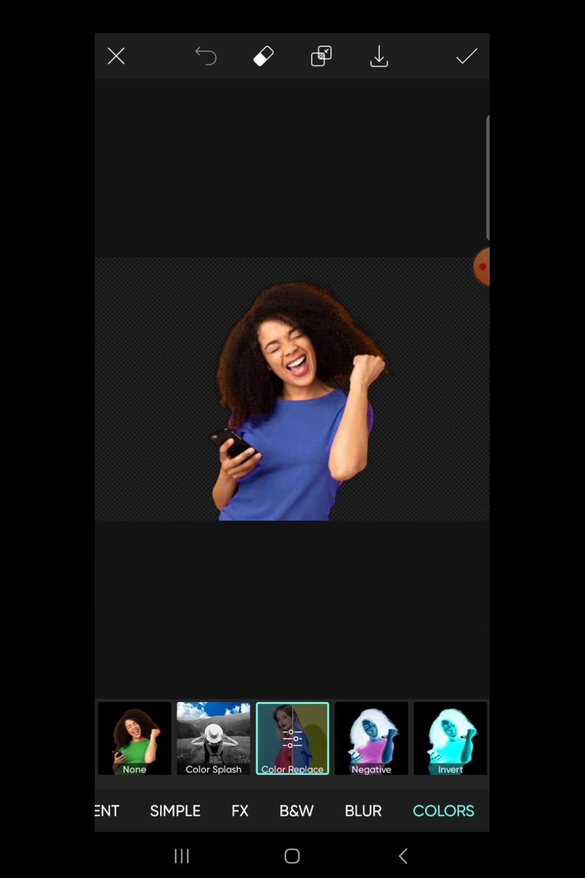
scroll(292, 658, "down", 3)
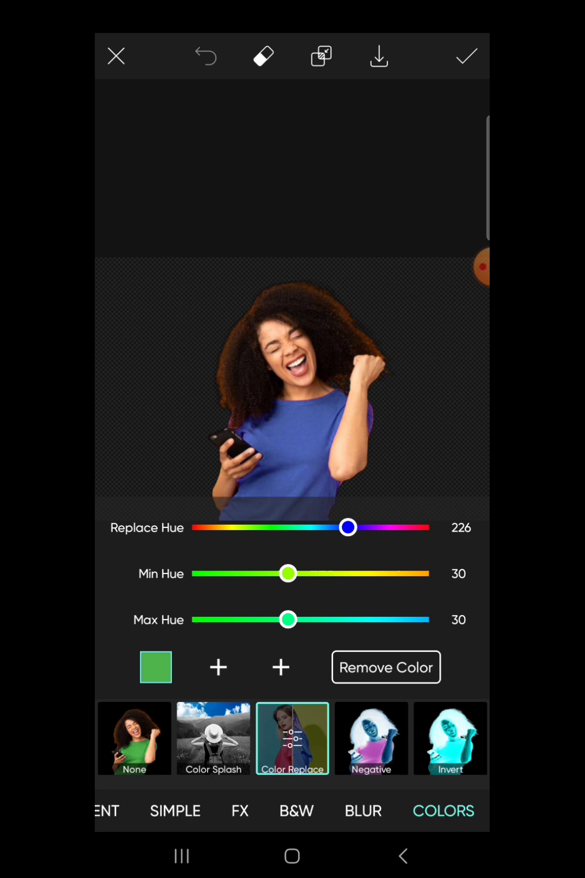
Try further shirt hues, first green, then blue shifting toward purple
left_click(479, 267)
left_click(412, 297)
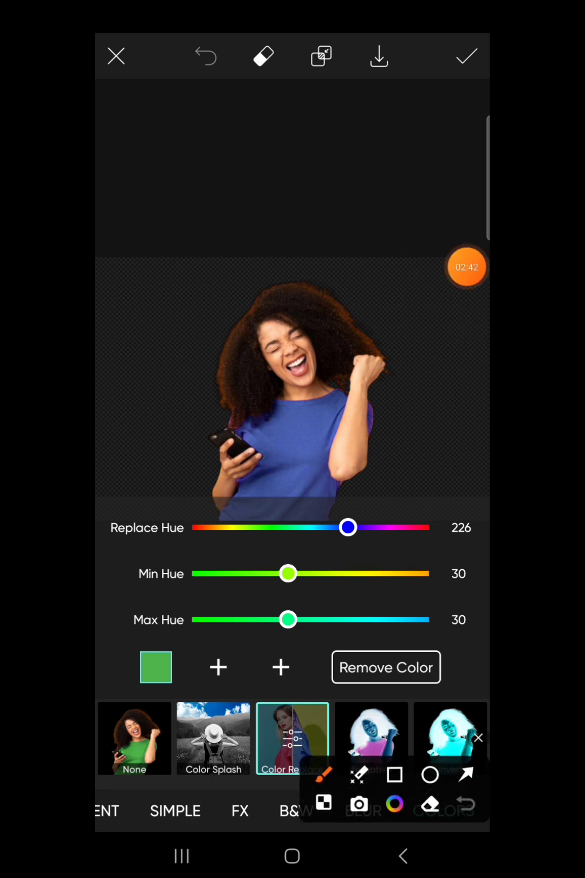
mouse_move(301, 494)
left_mouse_down()
mouse_move(370, 535)
mouse_move(458, 522)
mouse_move(309, 508)
mouse_move(151, 521)
mouse_move(301, 525)
left_mouse_up()
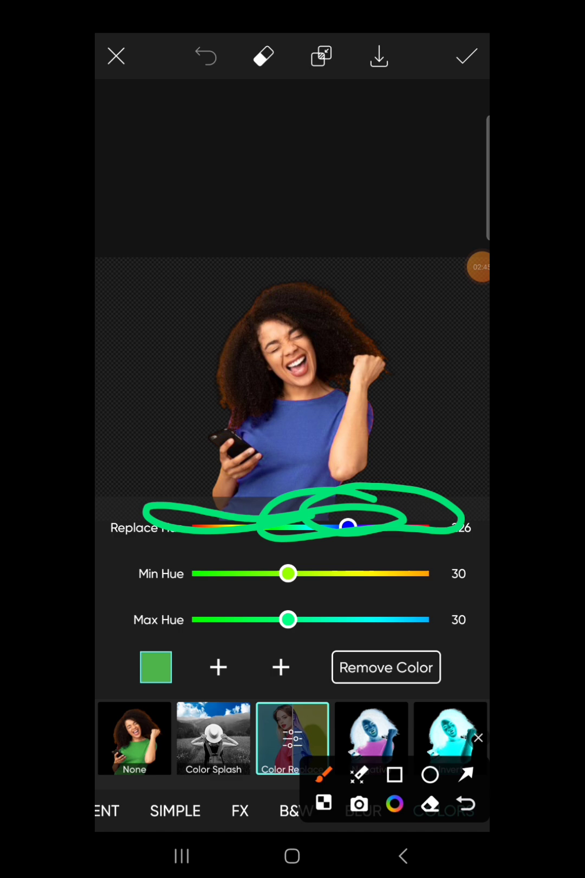
left_click(478, 739)
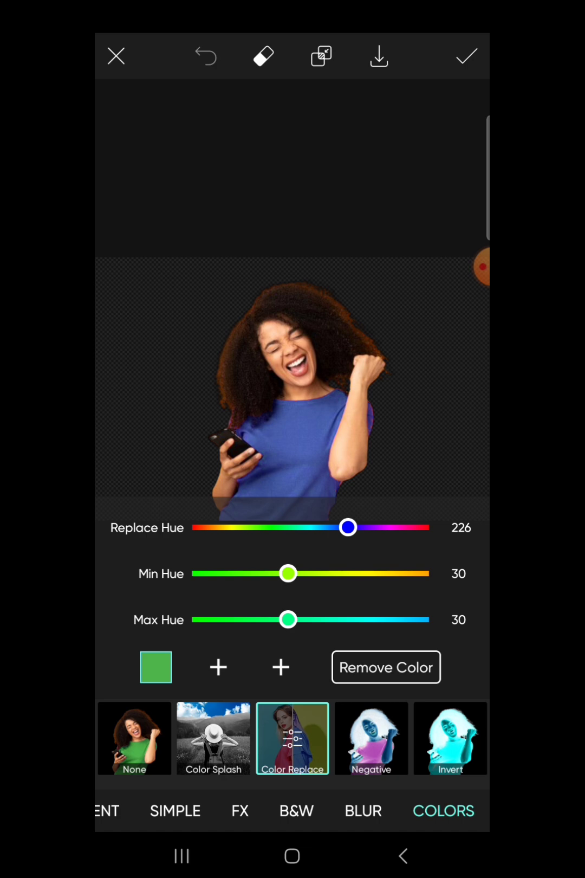
left_click_drag(347, 528, 249, 527)
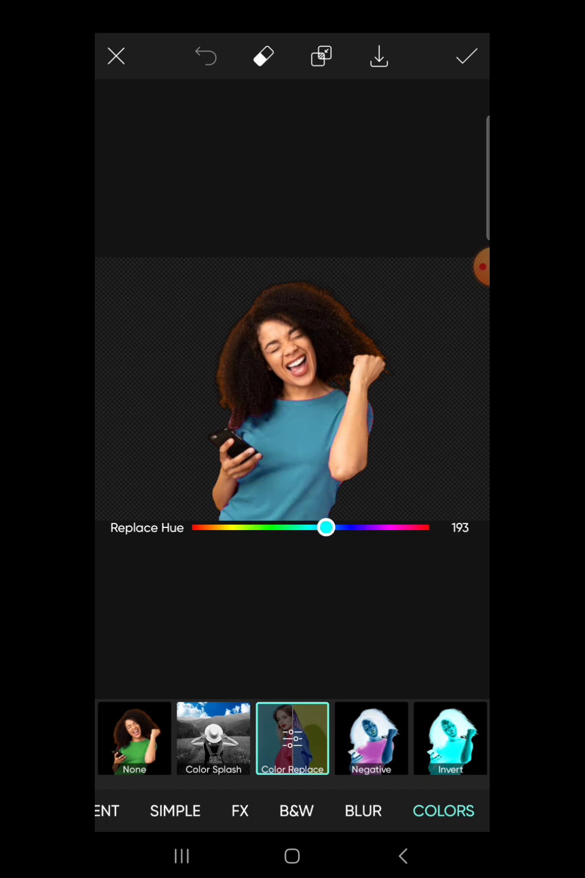
mouse_move(327, 526)
left_mouse_down()
mouse_move(381, 527)
mouse_move(336, 527)
left_mouse_up()
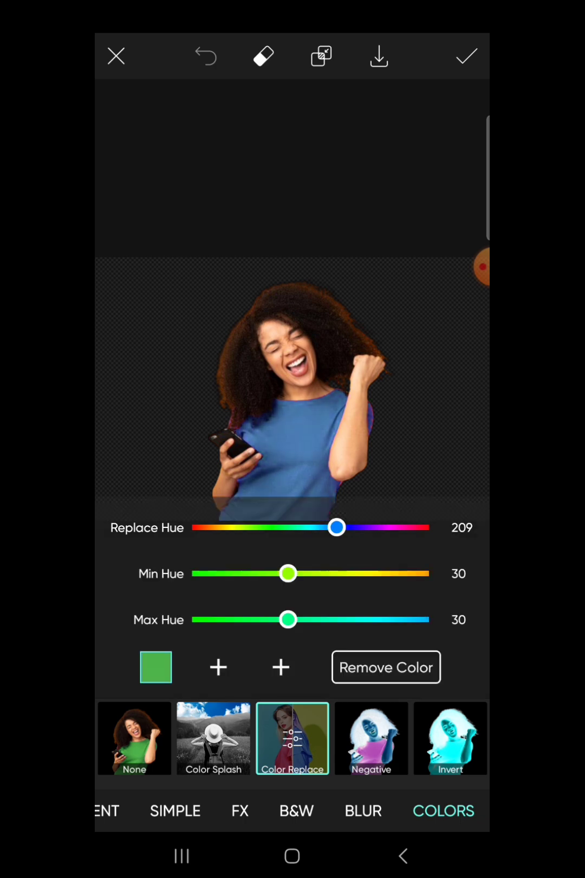
Set Replace Hue to about 342 for pink, apply, and save to the gallery
left_click(479, 268)
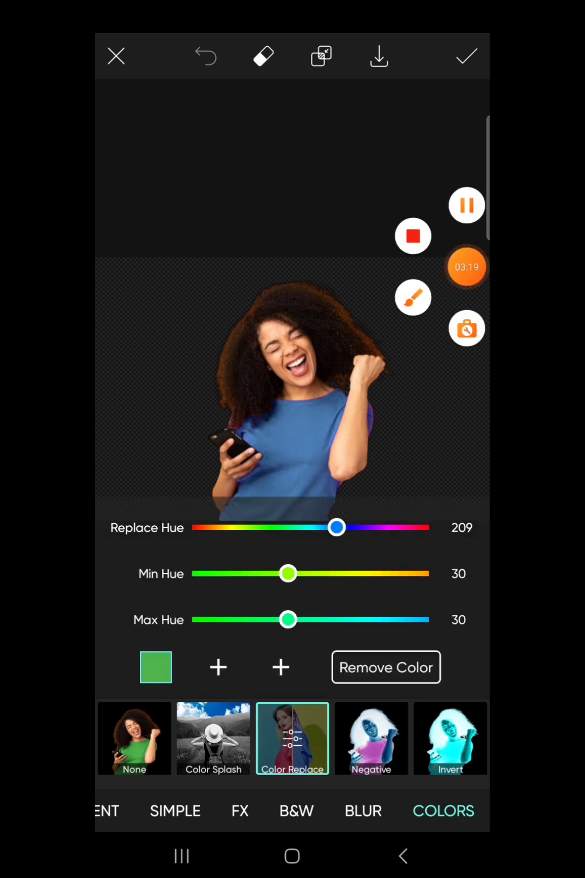
left_click(466, 267)
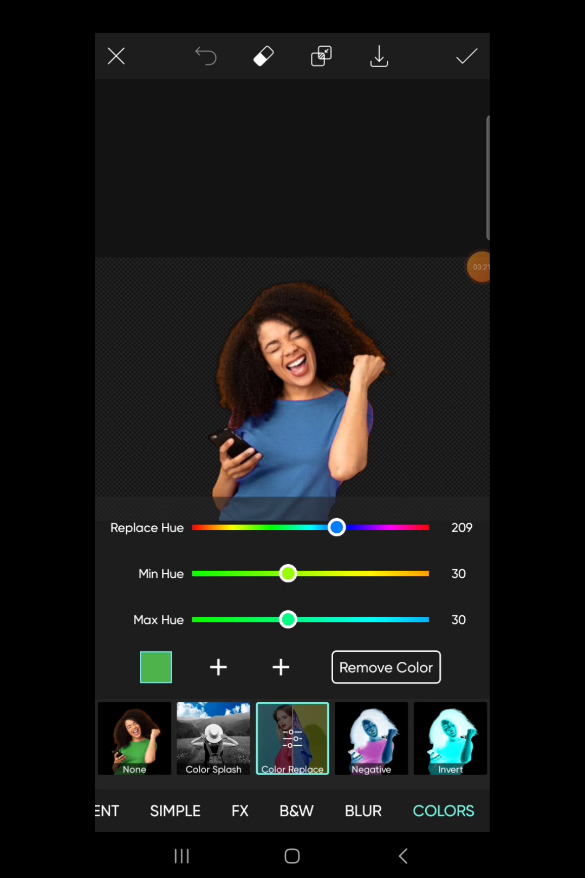
left_click_drag(337, 526, 401, 526)
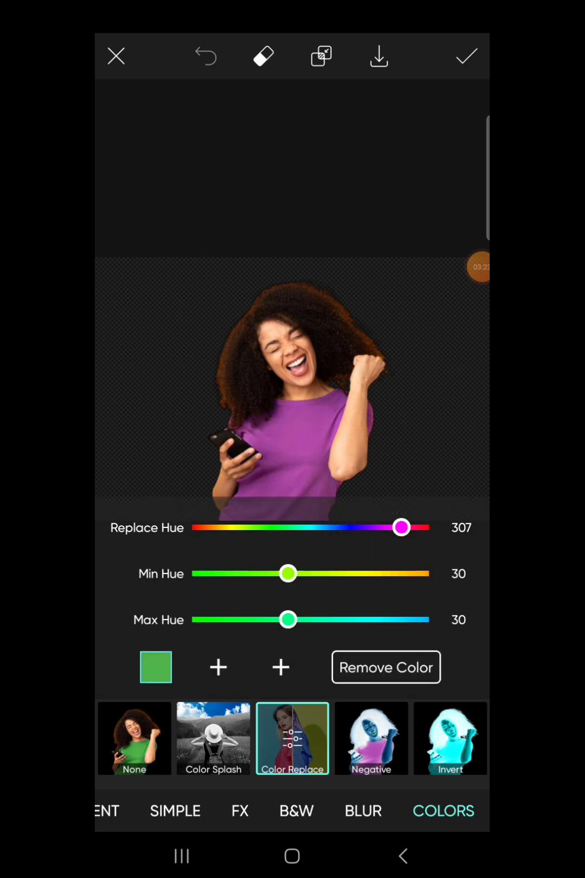
left_click_drag(342, 527, 424, 527)
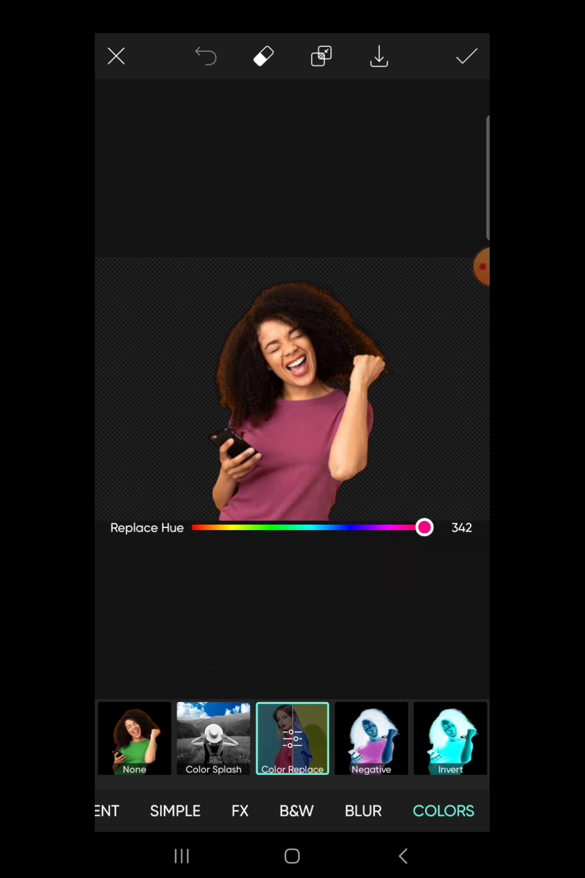
left_click(467, 56)
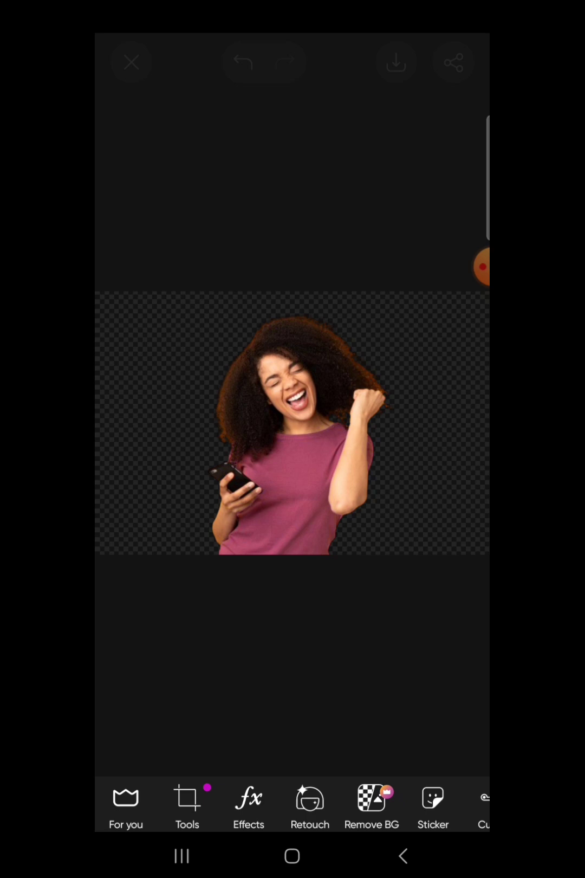
left_click(396, 70)
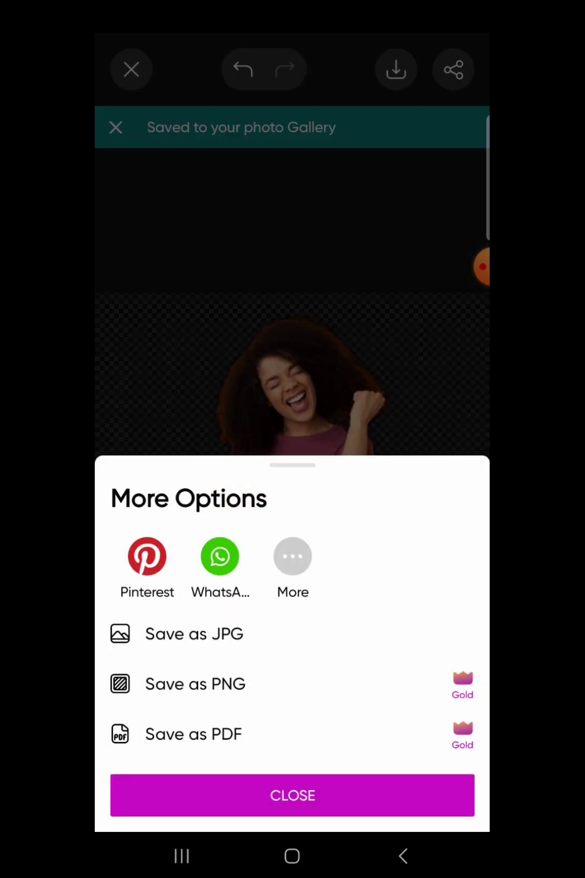
left_click(292, 855)
Browse the saved pink-shirt and green-shirt photos in the gallery
left_click(247, 619)
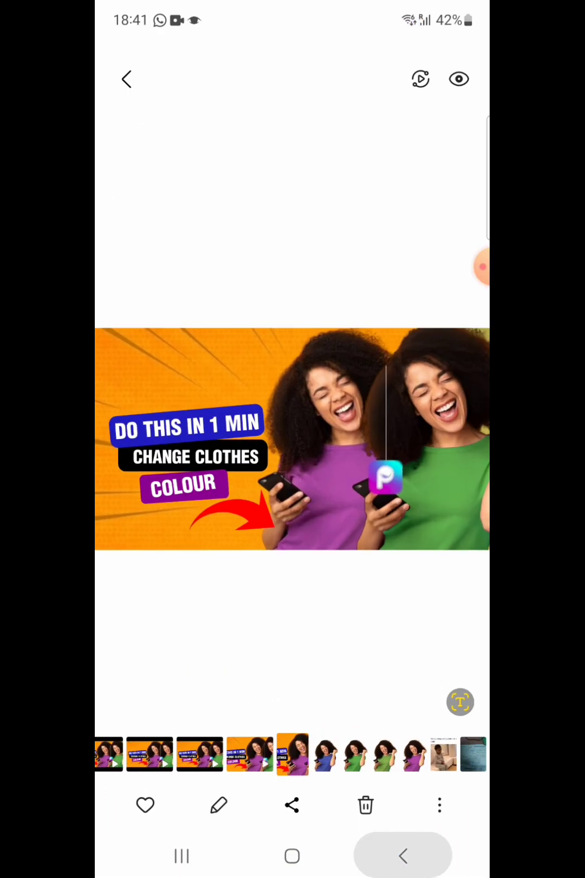
left_click(403, 855)
left_click(149, 198)
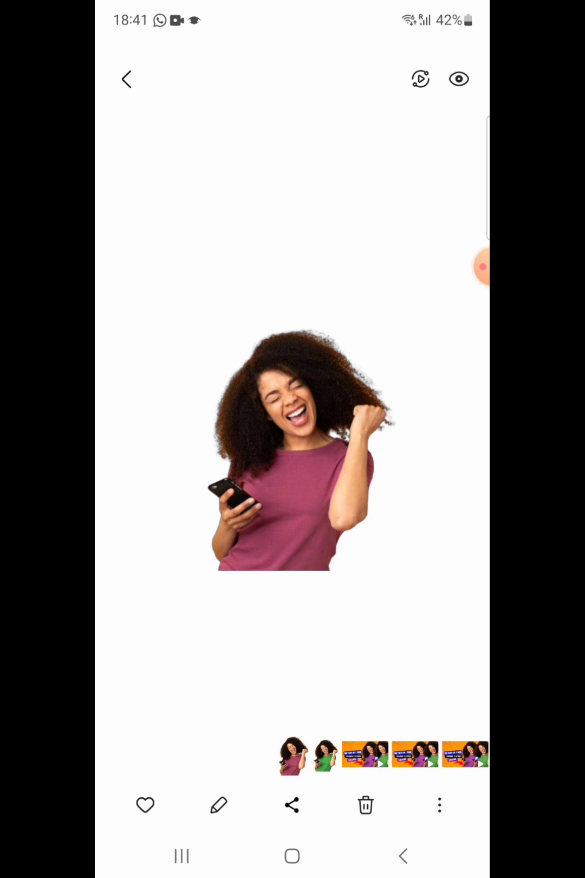
left_click_drag(411, 446, 172, 446)
left_click(403, 856)
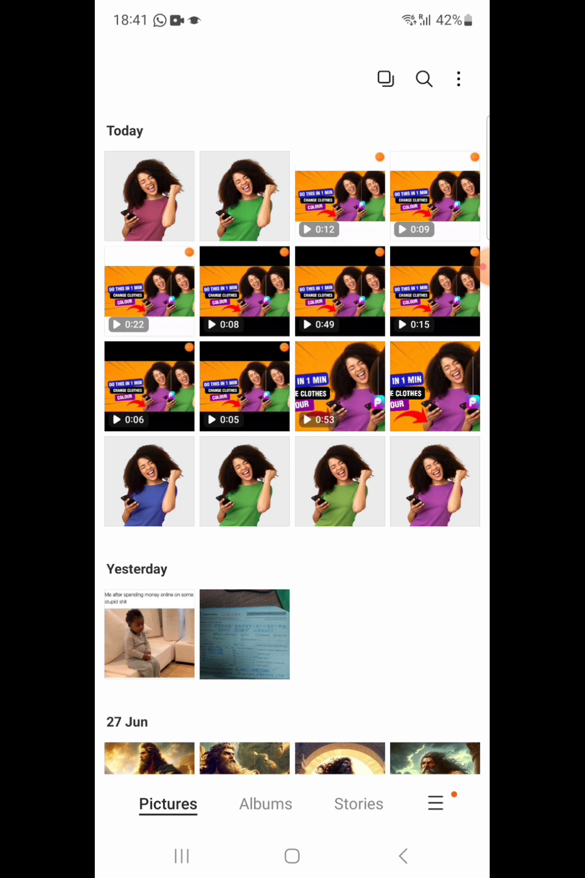
View the 'DO THIS IN 1 MIN' thumbnail, pan to its headline, then return to Picsart
left_click(435, 386)
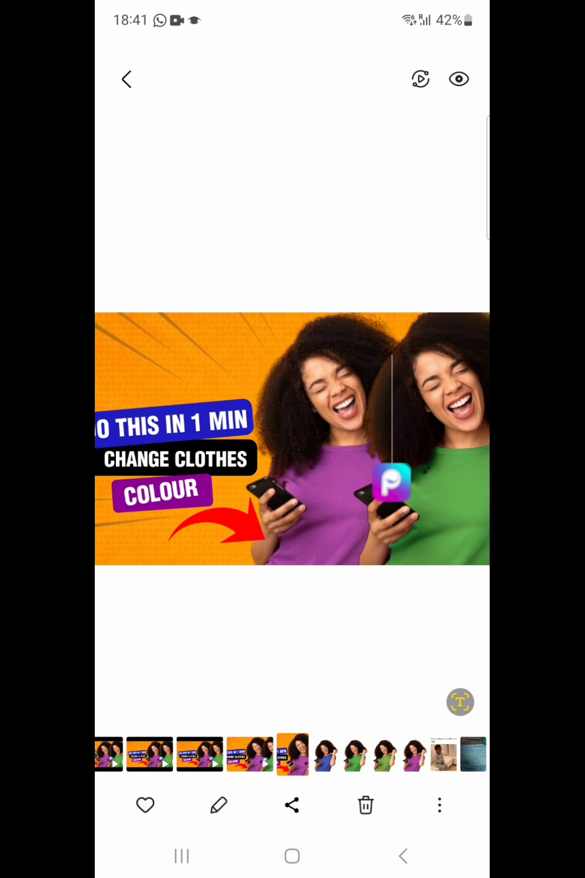
left_click(481, 267)
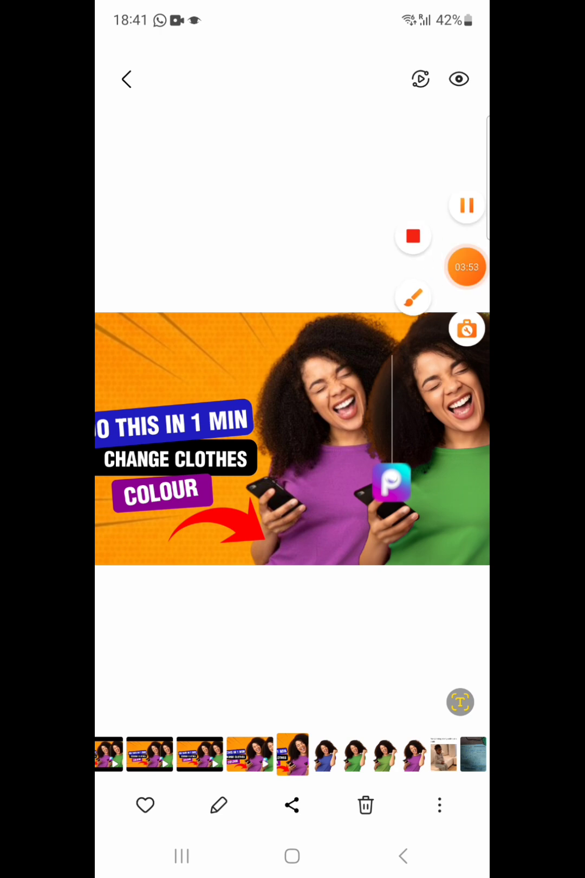
left_click(467, 266)
left_click_drag(274, 439, 309, 439)
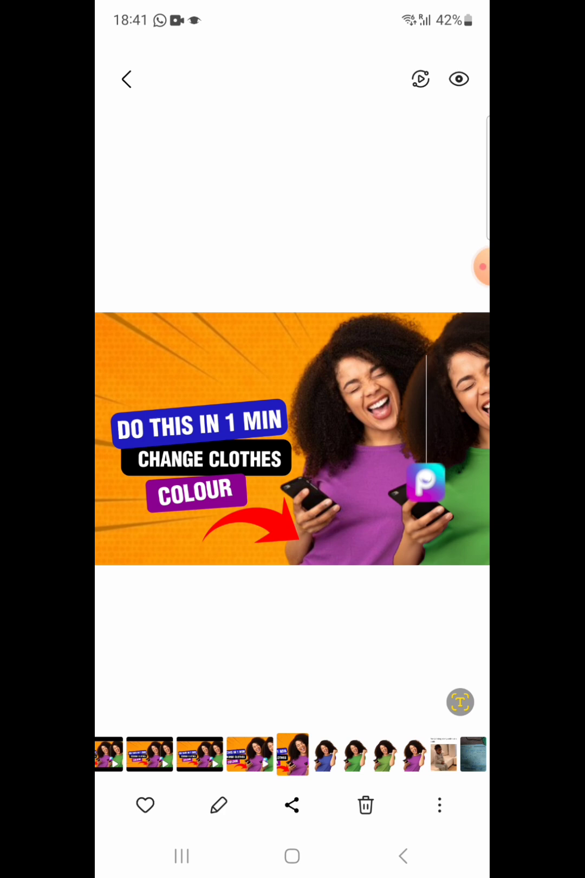
left_click(182, 855)
Return to the Picsart editor and dismiss the save and share options
left_click(292, 411)
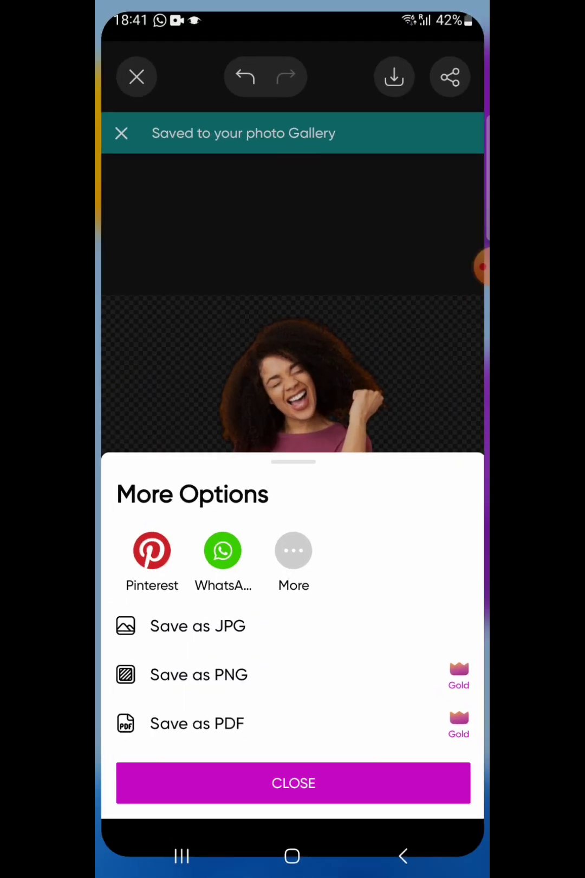
left_click(292, 794)
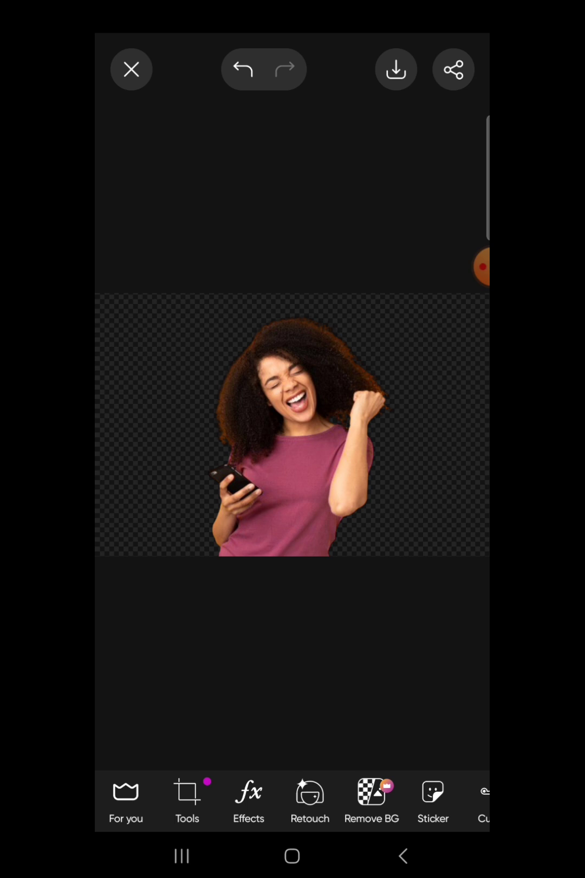
left_click(466, 266)
left_click(414, 296)
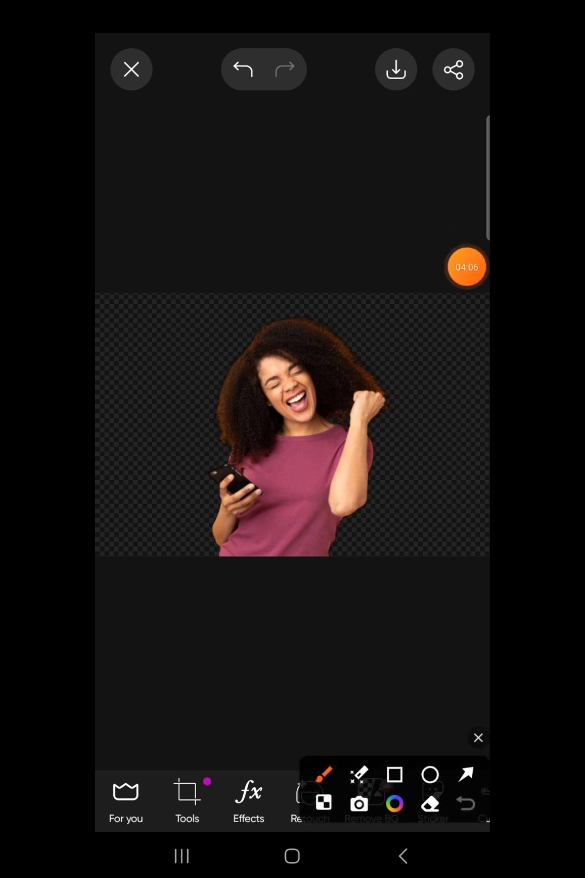
left_click_drag(225, 822, 274, 788)
left_click(478, 738)
Apply the Color Replace effect from the photo effects
left_click(249, 799)
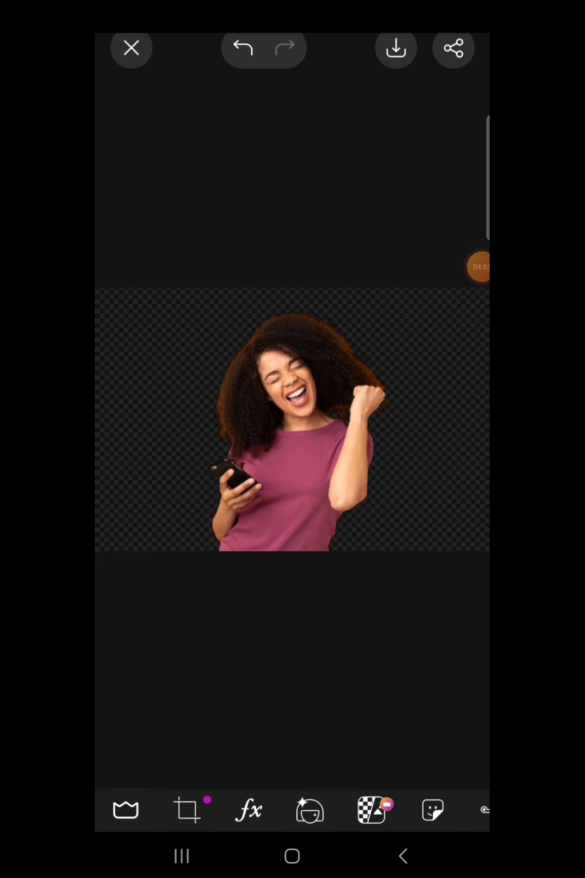
left_click(480, 267)
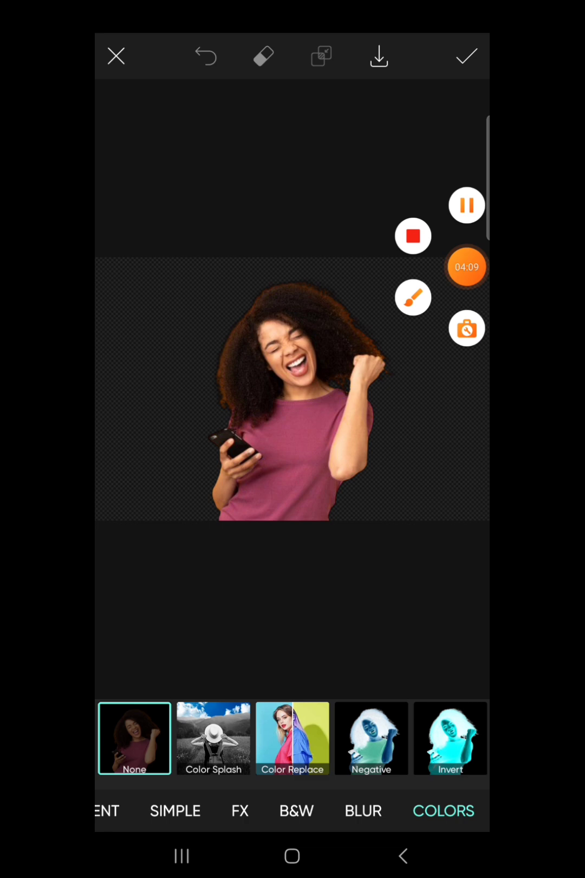
left_click(414, 296)
left_click_drag(271, 716, 316, 723)
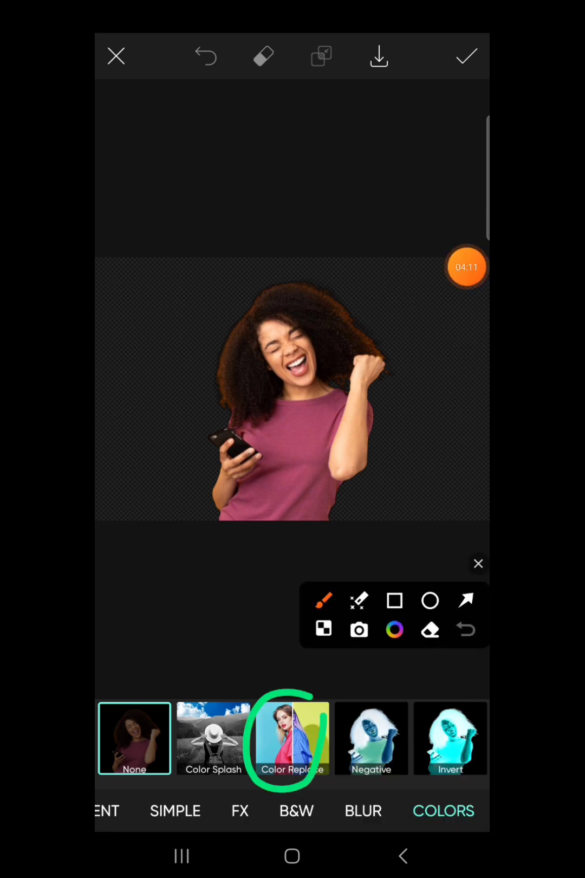
left_click(479, 577)
left_click(292, 738)
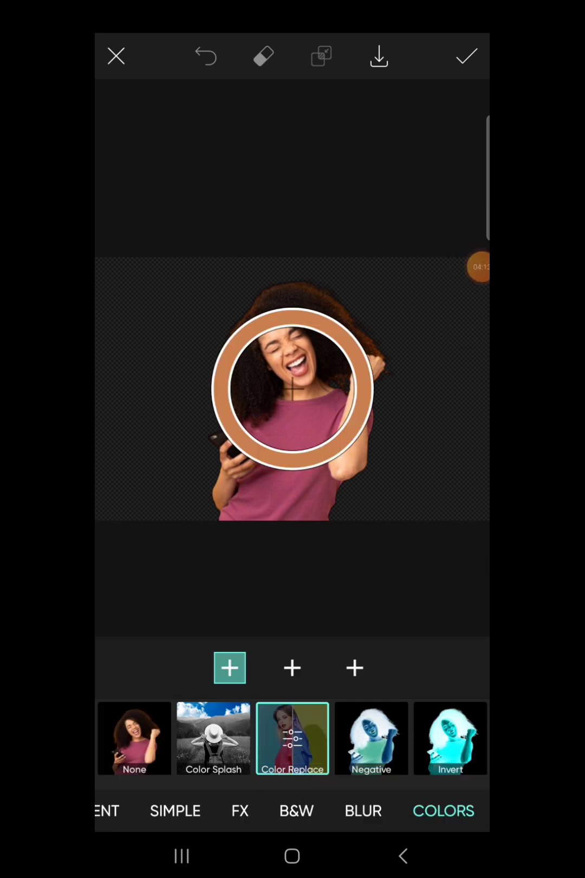
Sample the pink shirt, try purple and teal hues, then discard the recolour
left_click_drag(293, 391, 315, 425)
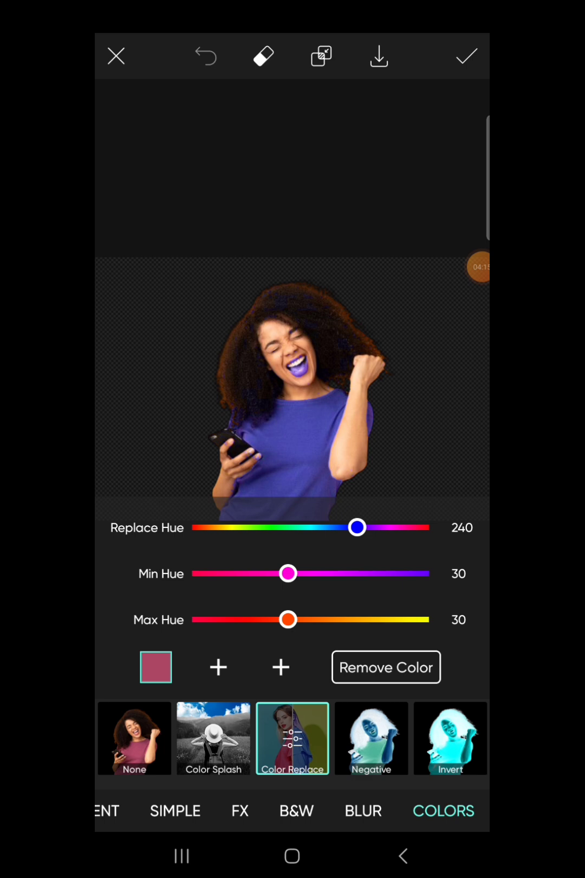
left_click_drag(356, 528, 379, 527)
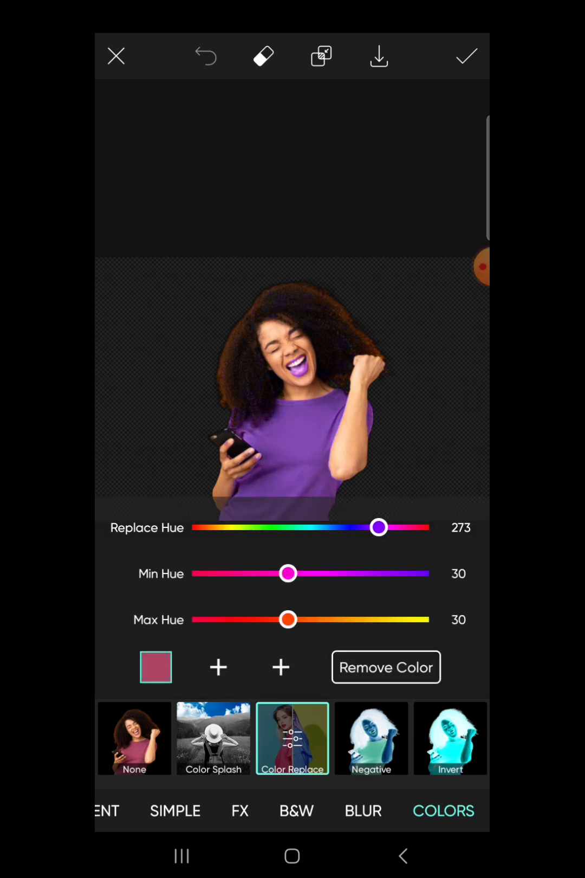
left_click(293, 738)
left_click_drag(379, 527, 309, 527)
mouse_move(289, 574)
left_mouse_down()
mouse_move(428, 573)
mouse_move(251, 574)
left_mouse_up()
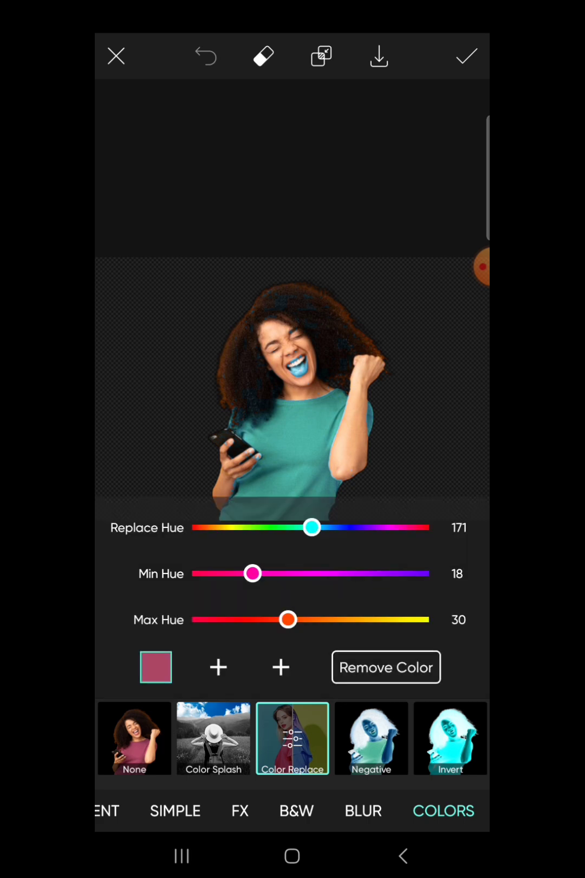
left_click(117, 56)
left_click(412, 453)
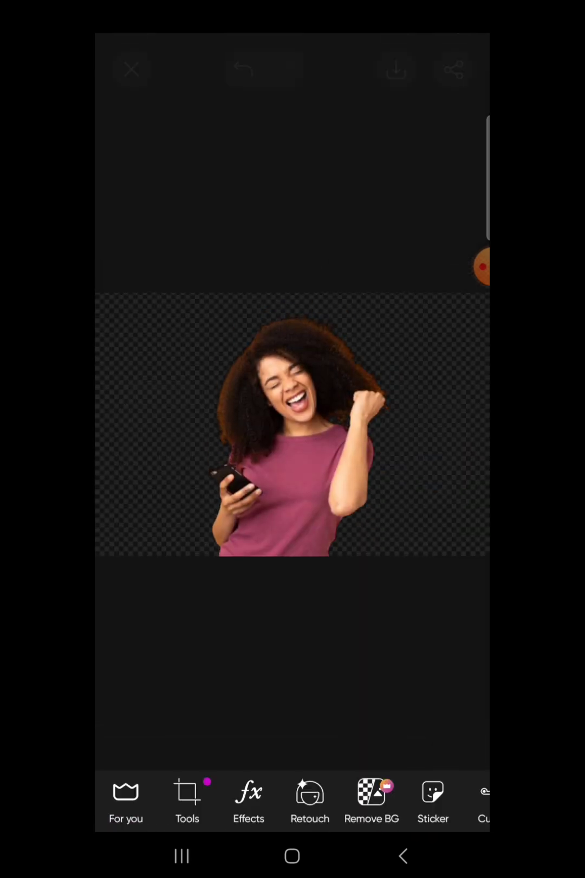
Retry Color Replace, discard it, and exit the editor without saving a draft
left_click(249, 805)
left_click(292, 739)
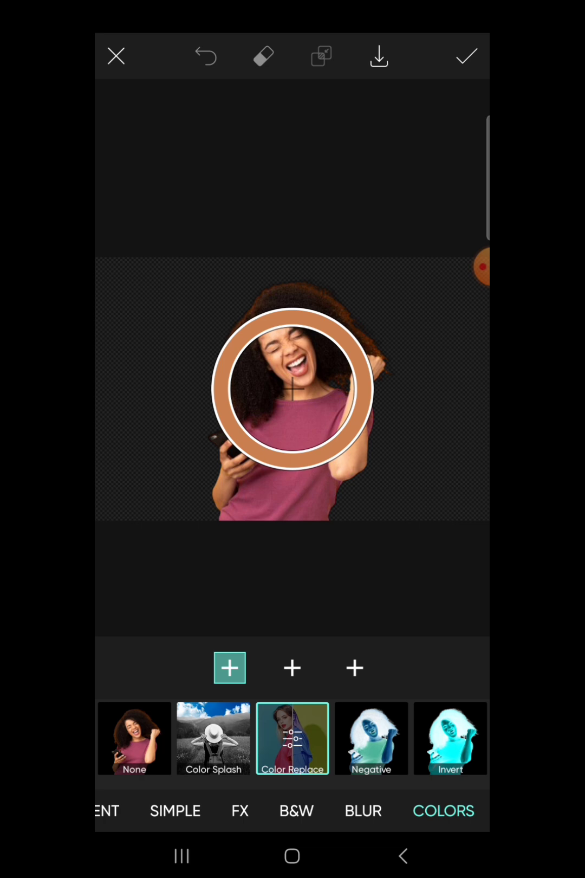
left_click_drag(292, 389, 291, 418)
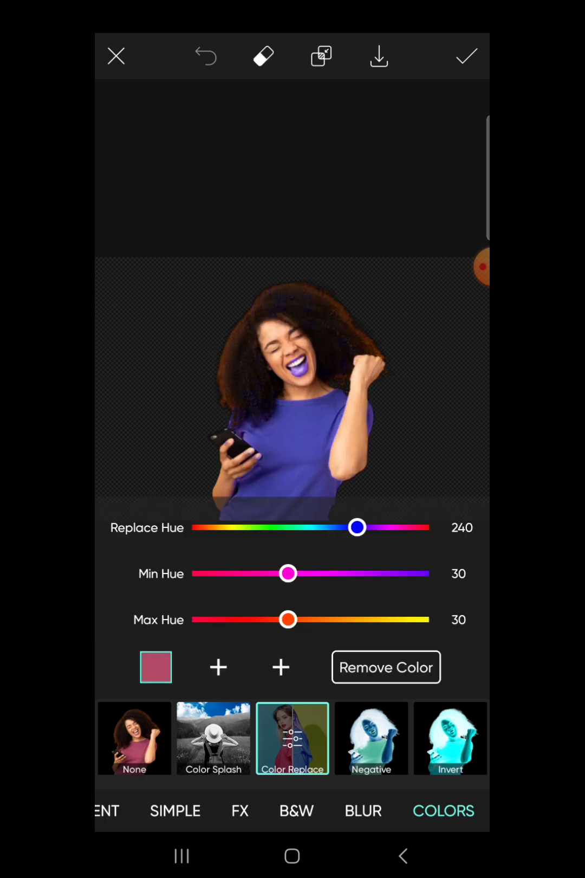
left_click(116, 56)
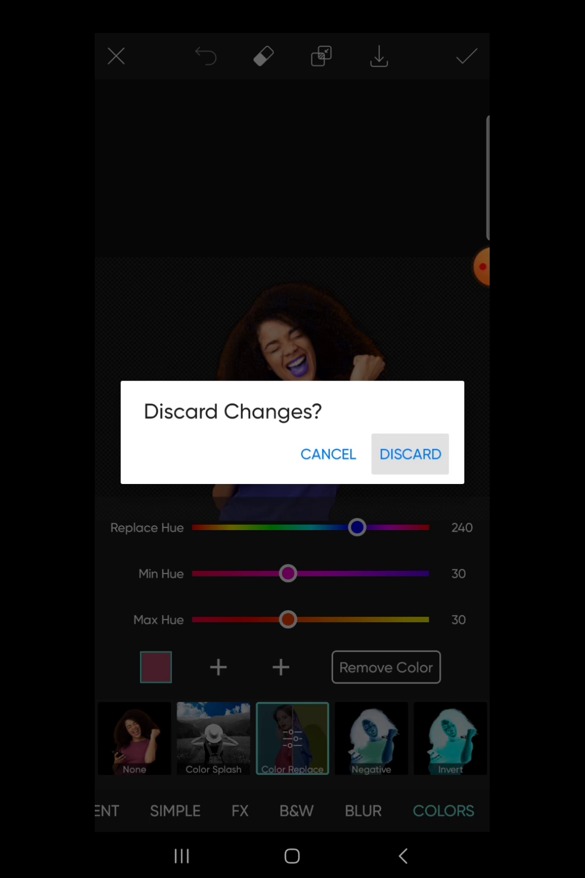
left_click(412, 452)
left_click(130, 69)
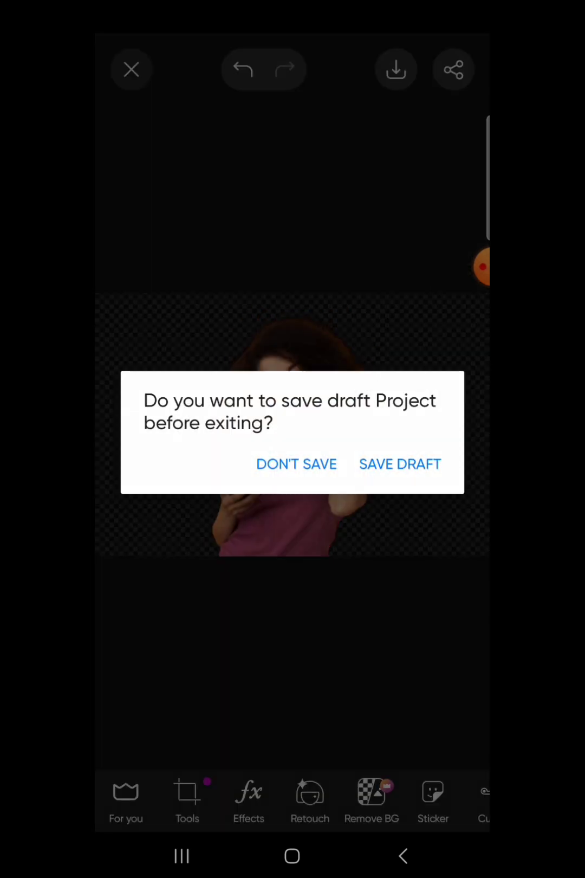
left_click(295, 463)
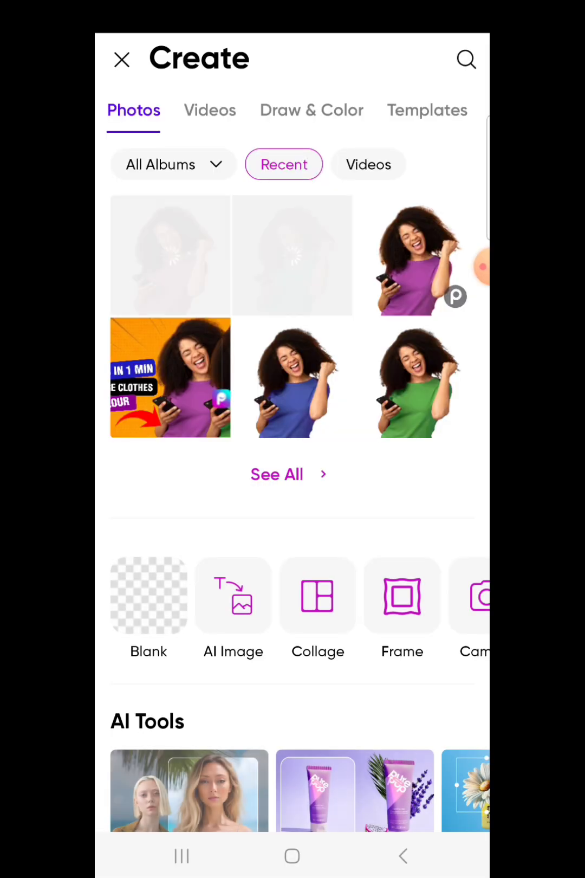
Open Gallery and view the 'DO THIS IN 1 MIN' thumbnail picture full screen
left_click(292, 855)
left_click(244, 624)
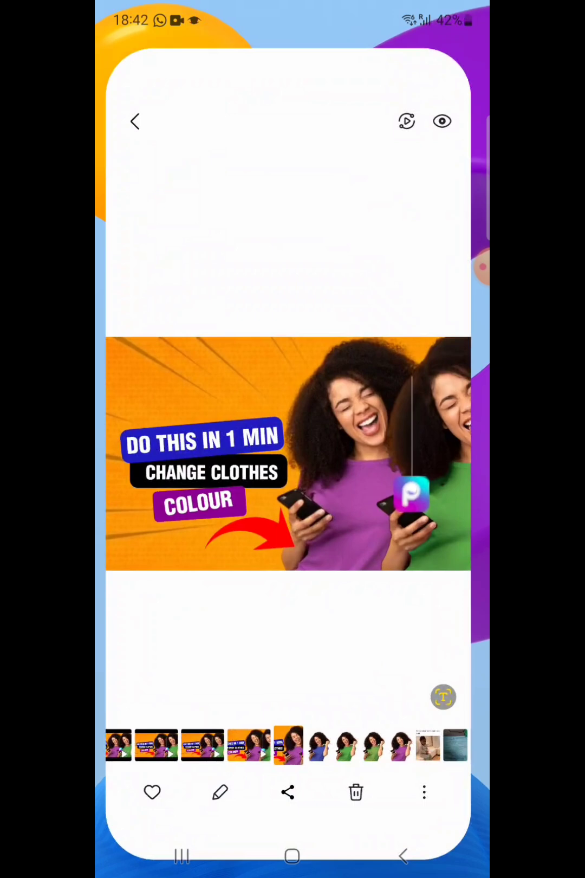